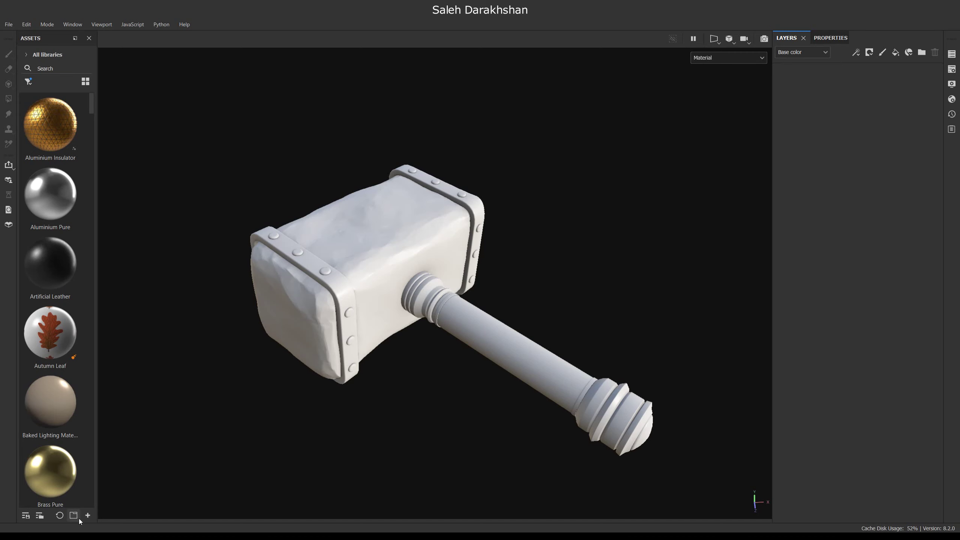
- Import the SD Stylized Material Generator Vol.3 .sbsar and drag it onto the hammer as a fill
left_click(525, 149)
left_click(465, 203)
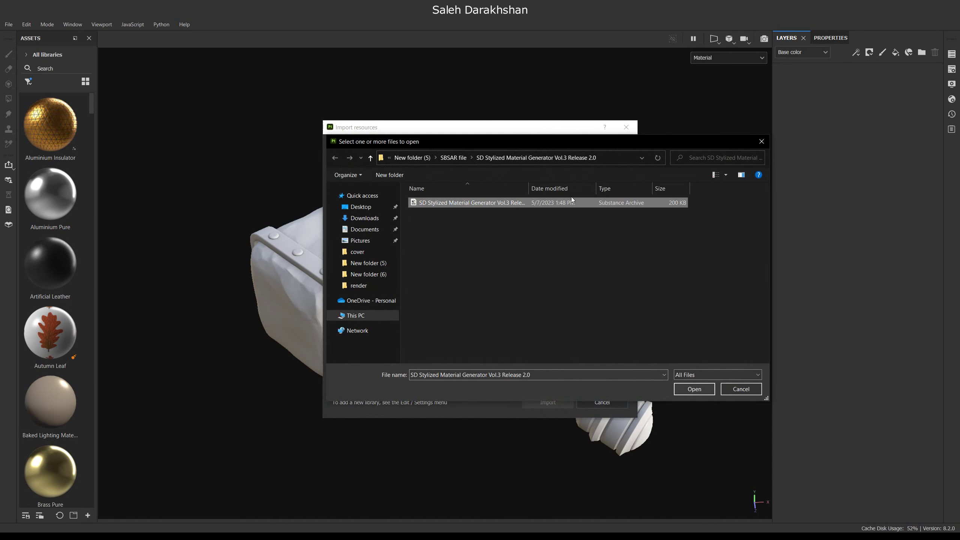
left_click(694, 388)
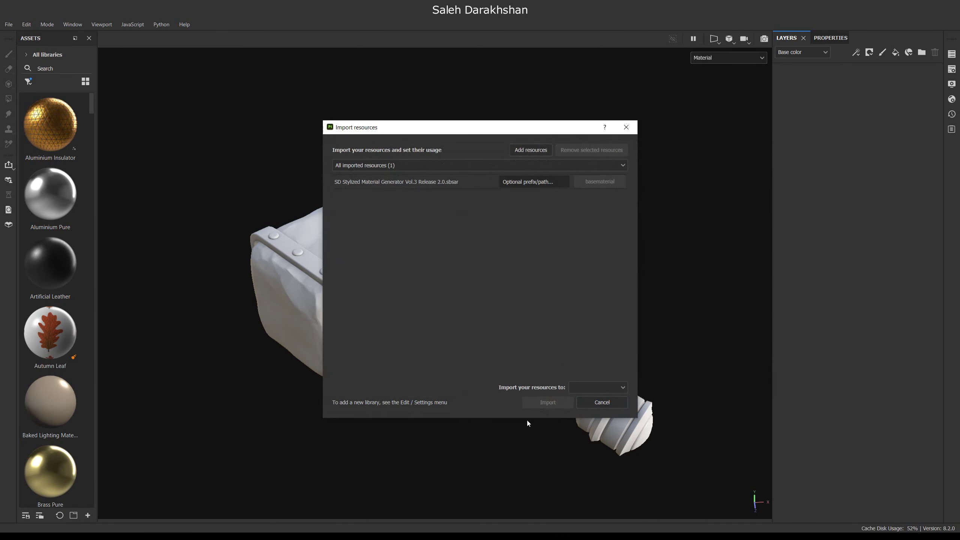
left_click(604, 383)
left_click(597, 412)
left_click(547, 402)
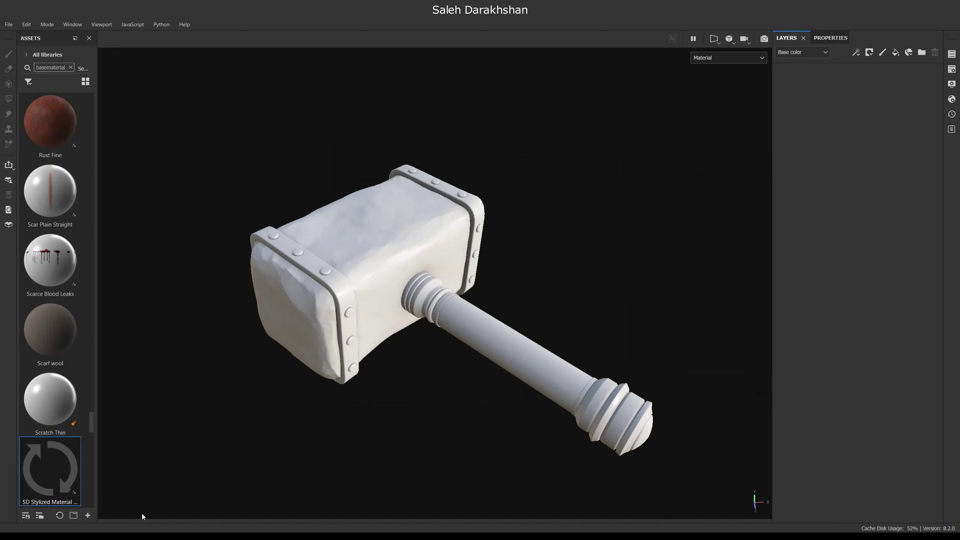
left_click_drag(50, 469, 367, 272)
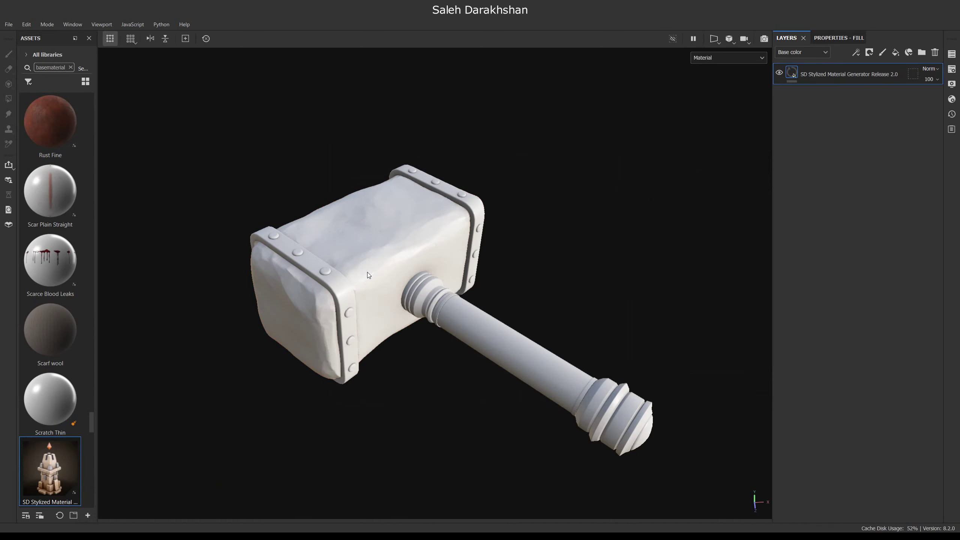
- Set the stylized fill's base colour to a light, saturated blue
scroll(364, 264, "up", 2)
scroll(386, 285, "up", 2)
scroll(386, 247, "up", 2)
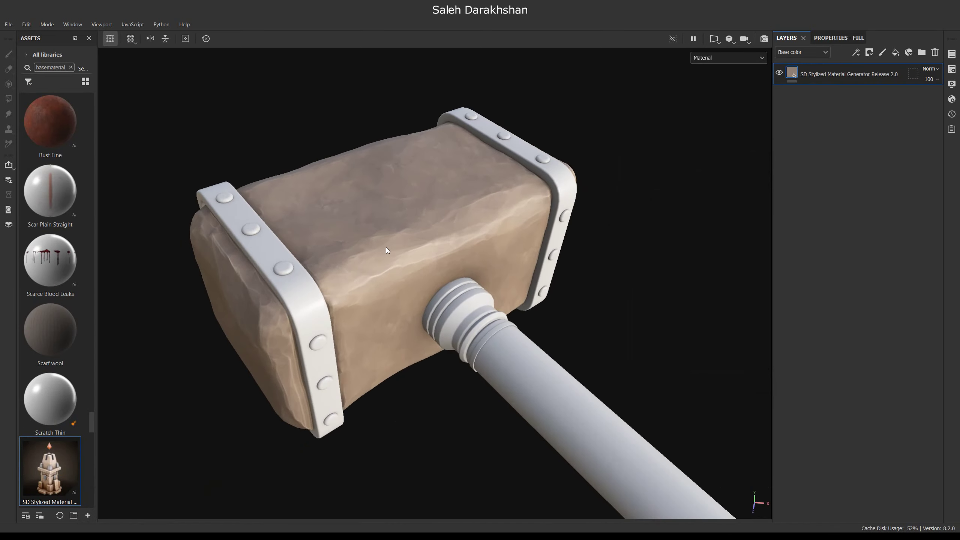
left_click(838, 38)
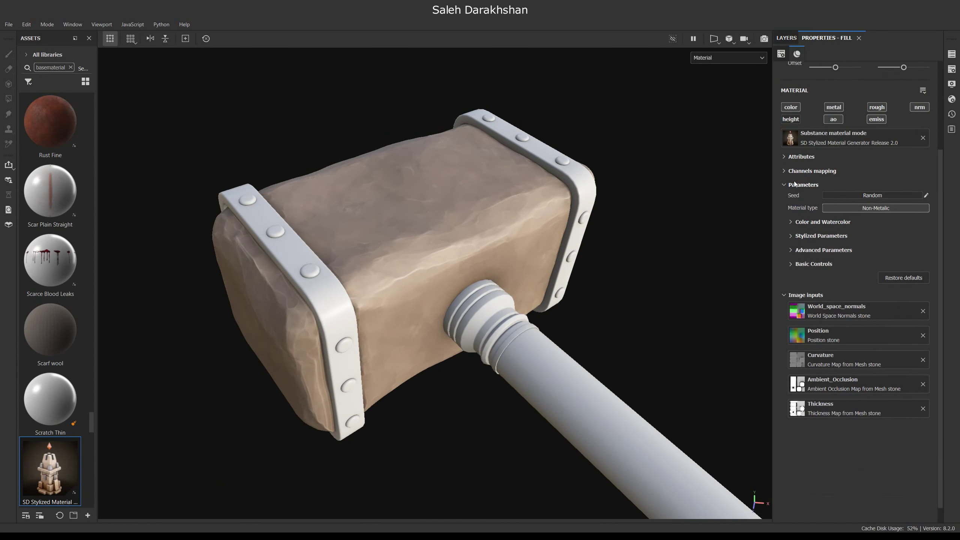
left_click(795, 158)
left_click(795, 160)
left_click(803, 222)
left_click(848, 235)
left_click_drag(837, 368, 837, 315)
left_click(802, 299)
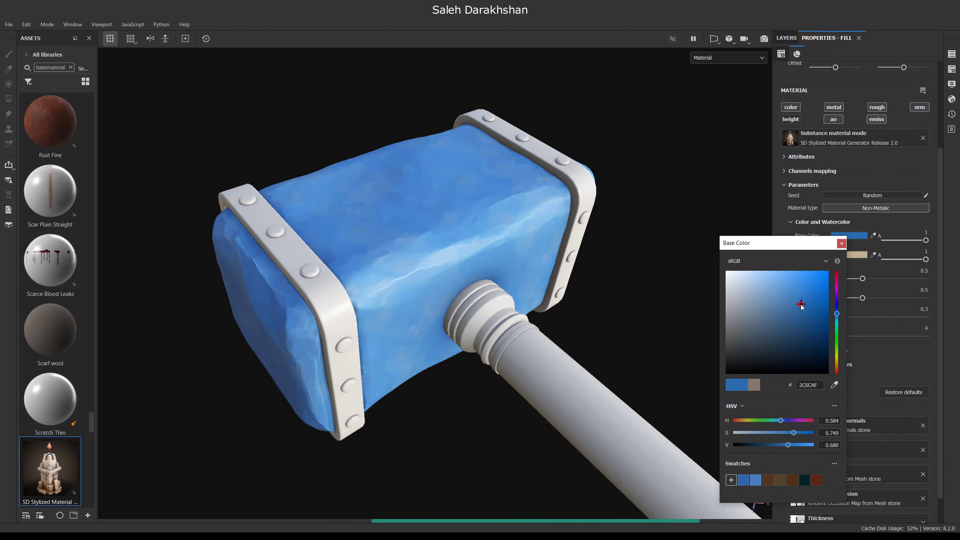
left_click_drag(802, 299, 792, 294)
mouse_move(435, 302)
left_mouse_down("alt")
mouse_move(369, 298)
mouse_move(415, 288)
left_mouse_up("alt")
- Set the second colour to a blue swatch and raise watercolor strength slightly
left_click(841, 242)
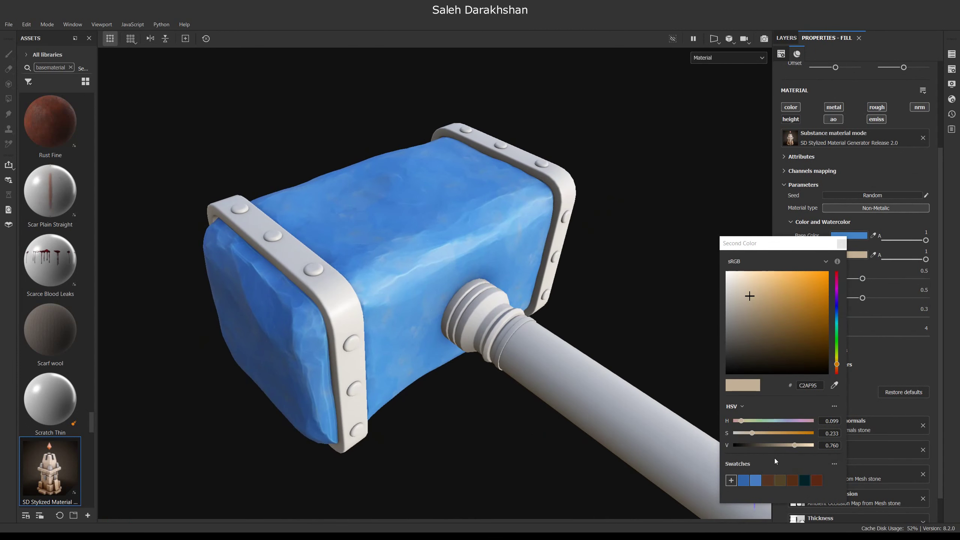
left_click(743, 480)
left_click_drag(434, 287, 502, 271, "alt")
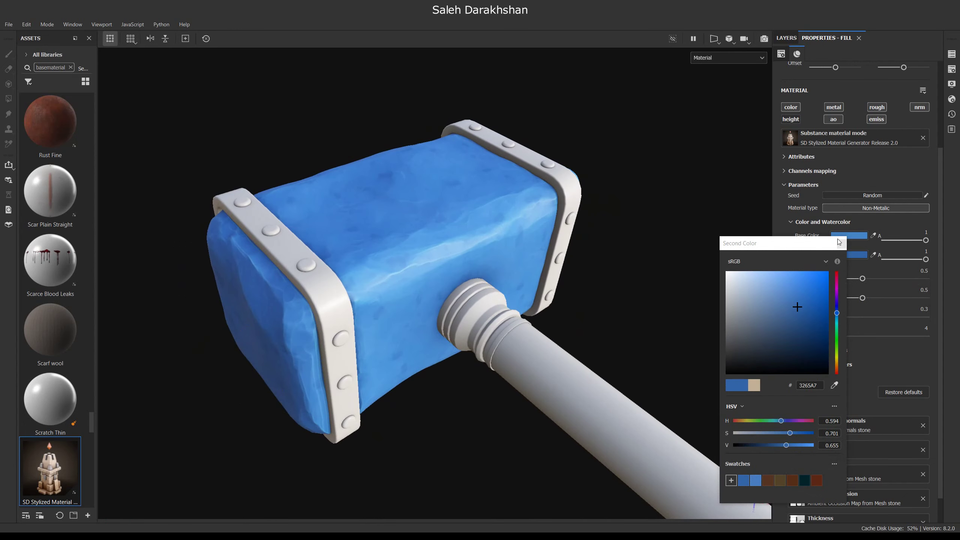
left_click(841, 242)
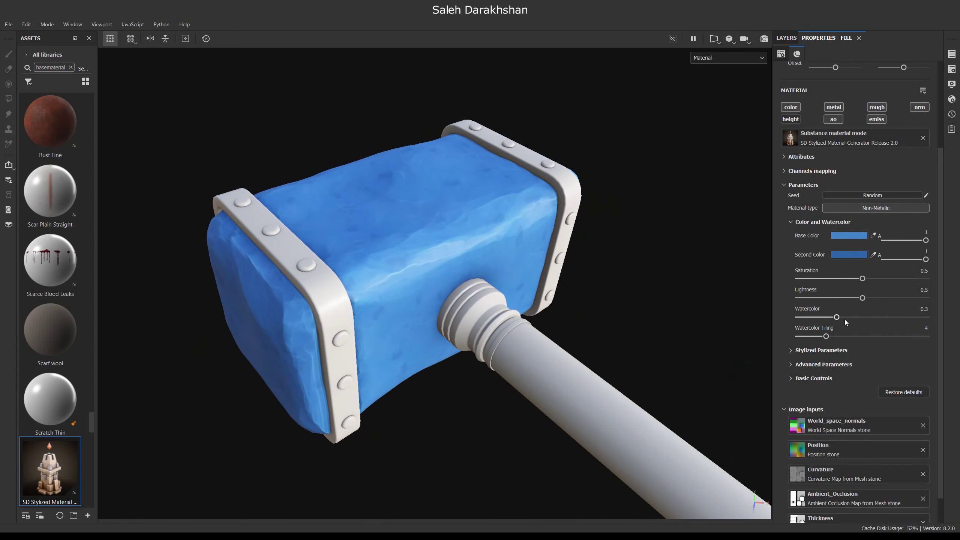
left_click_drag(853, 317, 855, 317)
- Lower the watercolor tiling to 1
mouse_move(491, 287)
left_mouse_down("alt")
mouse_move(524, 289)
mouse_move(384, 300)
mouse_move(561, 330)
left_mouse_up("alt")
left_click_drag(813, 336, 799, 336)
mouse_move(408, 261)
left_mouse_down("alt")
mouse_move(375, 326)
mouse_move(572, 253)
mouse_move(473, 284)
mouse_move(439, 318)
left_mouse_up("alt")
left_click(801, 224)
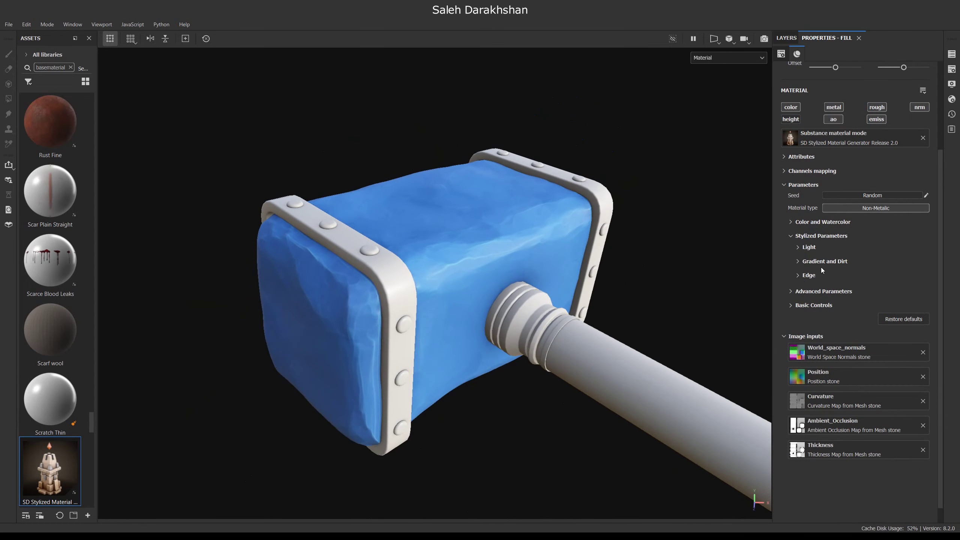
- Turn the stylized light up to 0.25 and tint it bright green
left_click(835, 252)
left_click_drag(805, 265, 843, 266)
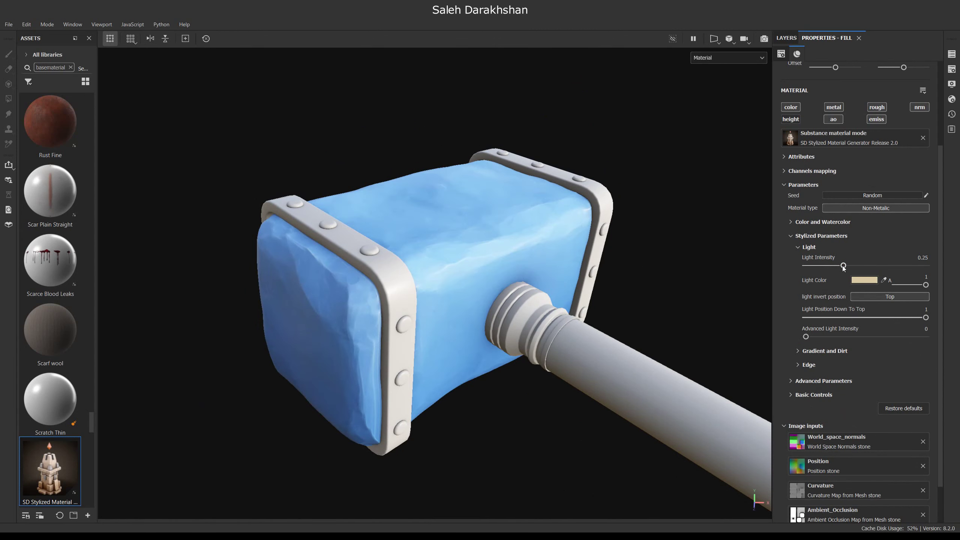
left_click(861, 282)
left_click_drag(836, 362, 835, 340)
left_click_drag(804, 280, 811, 281)
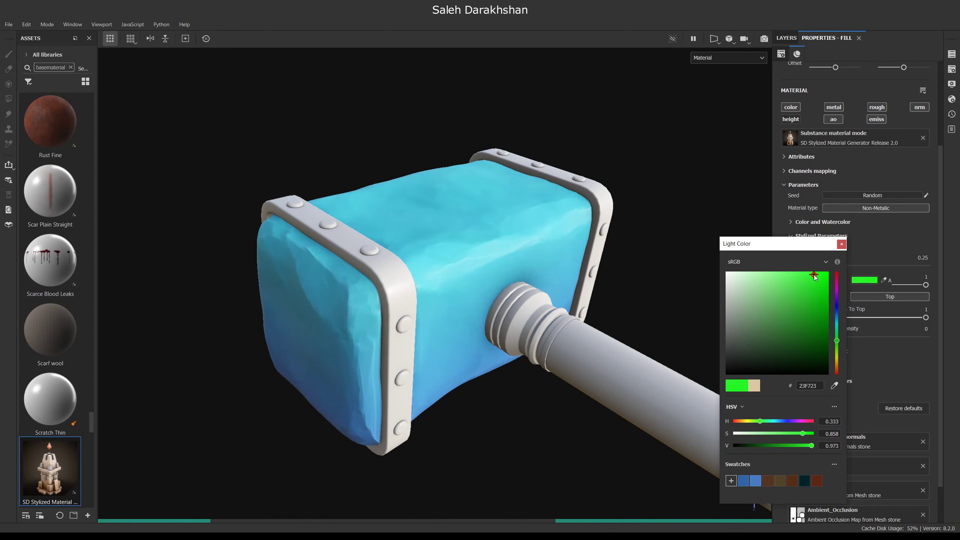
left_click(835, 304)
- Keep the light coming from the top and lower light intensity to 0.2
left_click_drag(415, 272, 421, 290, "alt")
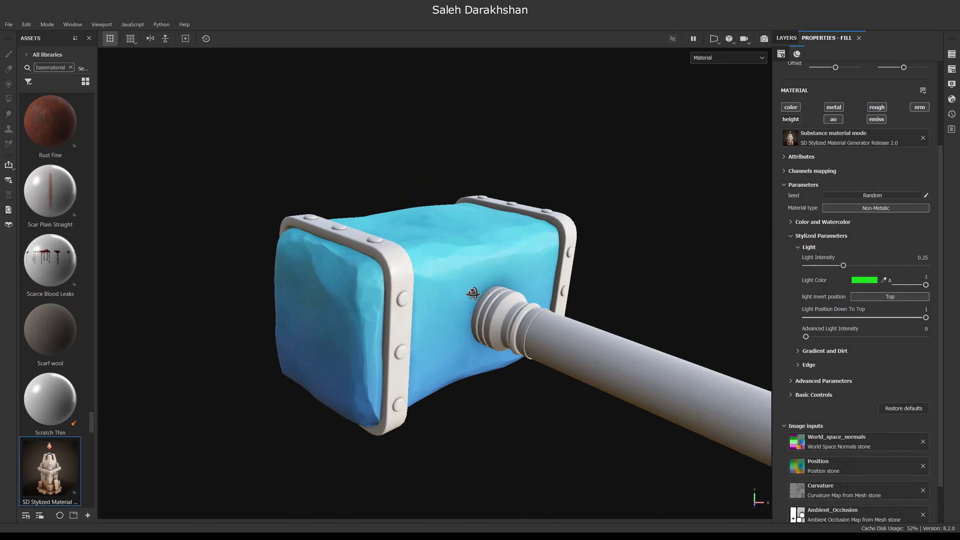
mouse_move(925, 318)
left_mouse_down()
mouse_move(886, 318)
mouse_move(925, 317)
left_mouse_up()
left_click(911, 297)
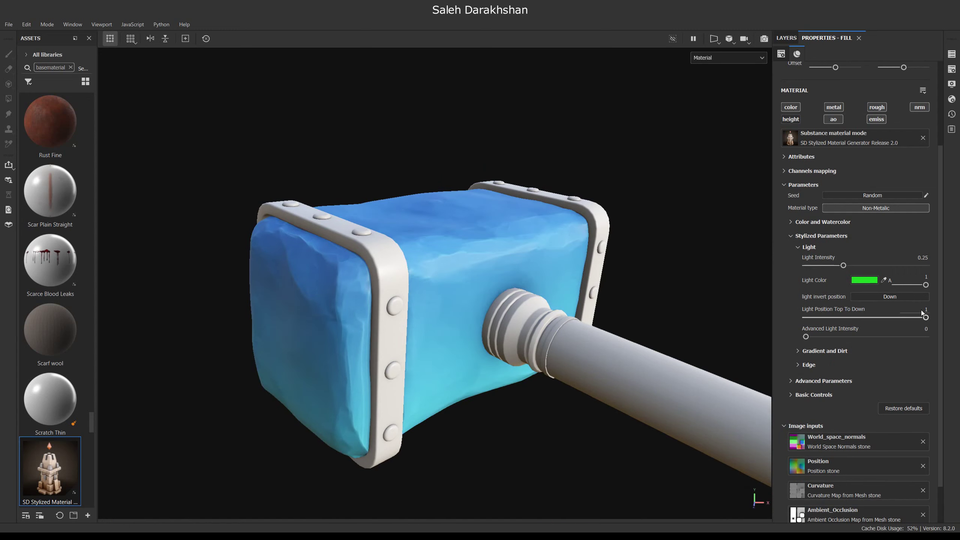
left_click(911, 297)
left_click_drag(444, 277, 437, 284, "alt")
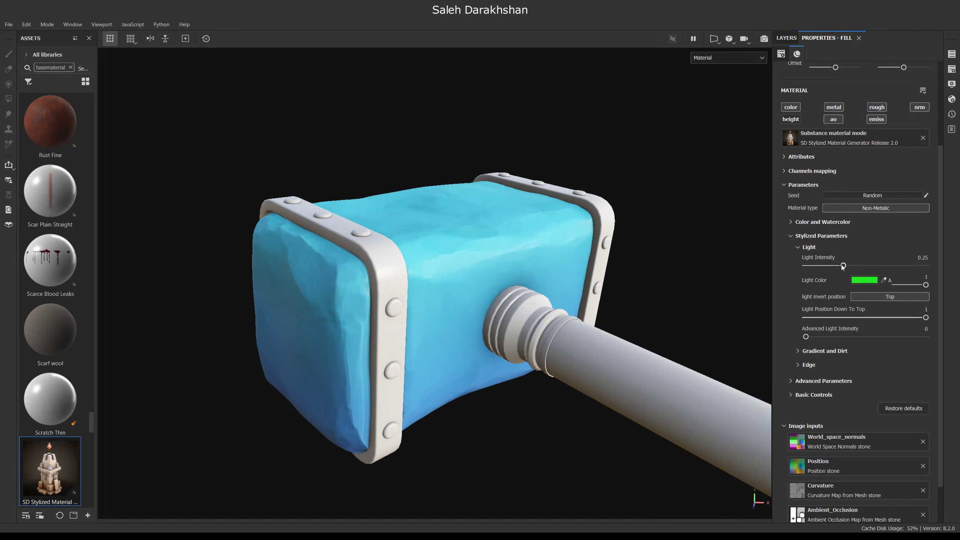
left_click_drag(464, 266, 478, 279, "alt")
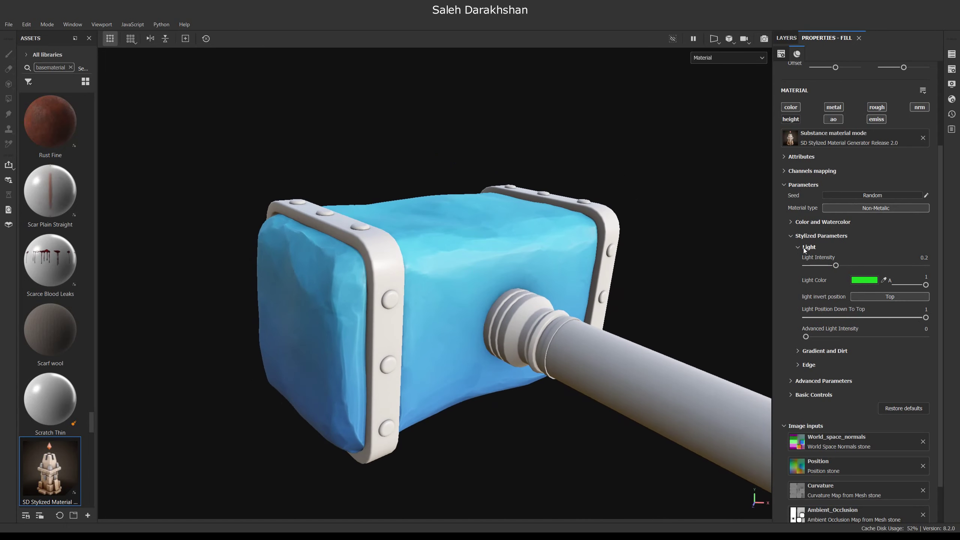
left_click(806, 246)
left_click(808, 261)
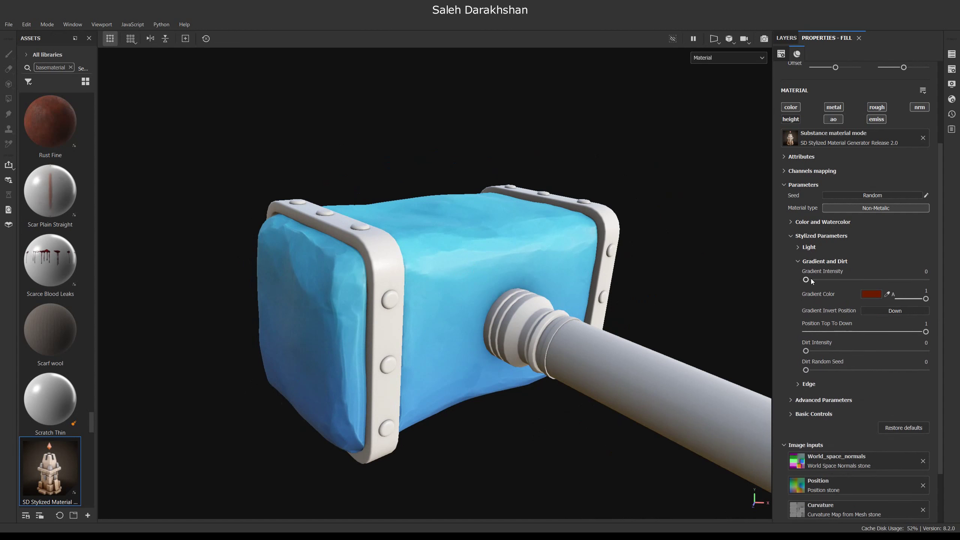
- Add a strong dark blue gradient to the lower head and a little dirt (0.21)
mouse_move(845, 279)
left_mouse_down()
mouse_move(958, 281)
mouse_move(894, 281)
left_mouse_up()
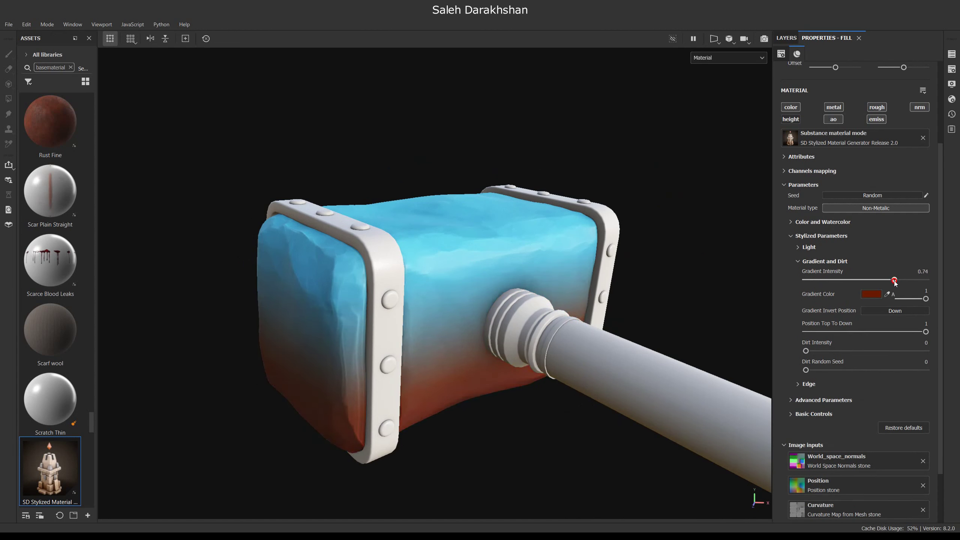
left_click(870, 294)
left_click(836, 309)
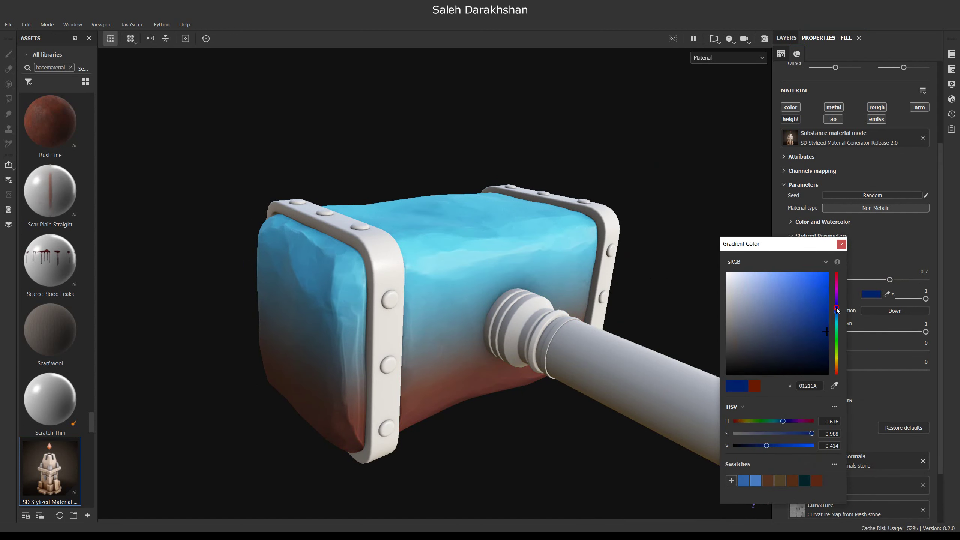
left_click_drag(804, 328, 825, 331)
left_click(810, 314)
left_click(849, 343)
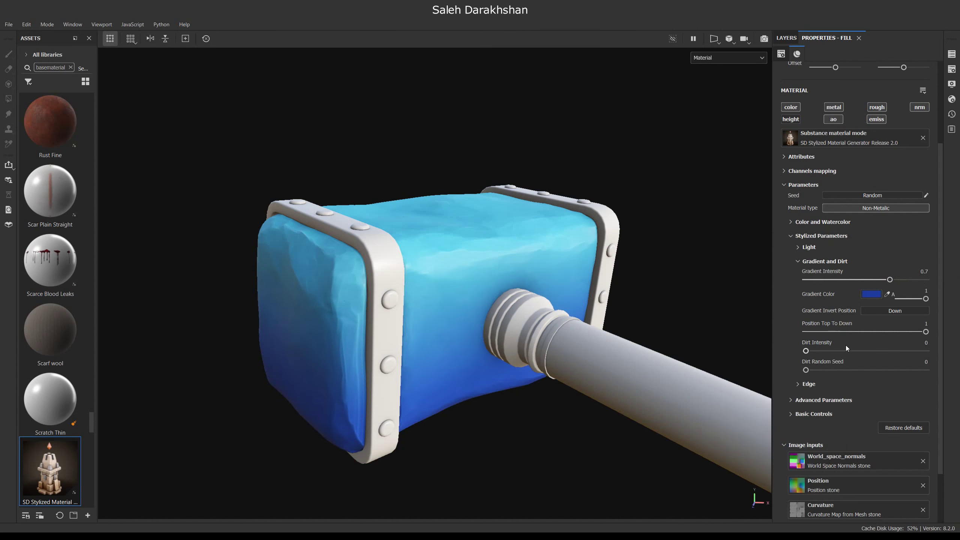
left_click_drag(808, 351, 830, 353)
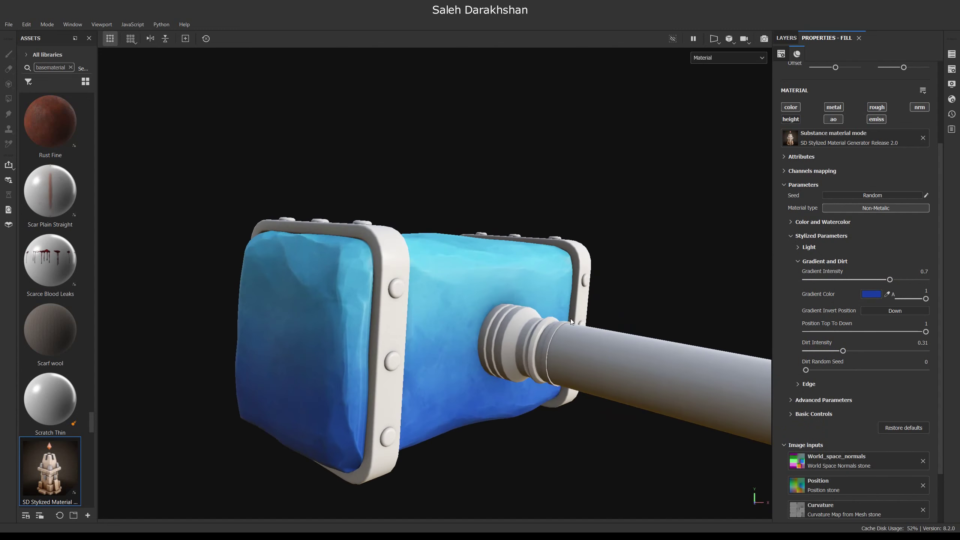
- Keep the gradient starting at the bottom, position 1, and reduce its intensity to 0.5
left_click_drag(402, 383, 467, 343, "alt")
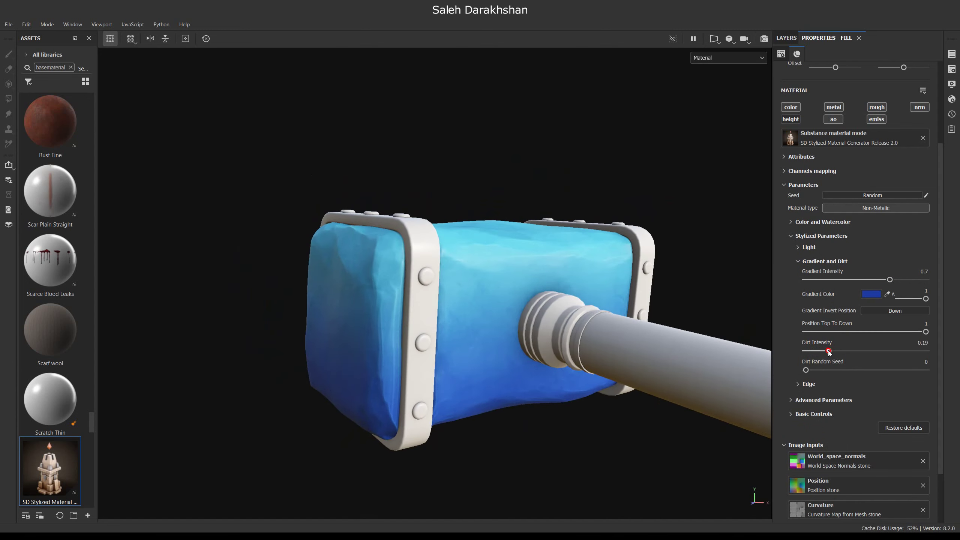
left_click(895, 310)
left_click_drag(572, 386, 672, 342, "alt")
left_click(895, 311)
mouse_move(925, 332)
left_mouse_down()
mouse_move(863, 332)
mouse_move(926, 332)
left_mouse_up()
mouse_move(434, 333)
left_mouse_down("alt")
mouse_move(487, 326)
mouse_move(433, 381)
mouse_move(669, 331)
left_mouse_up("alt")
left_click_drag(880, 280, 854, 280)
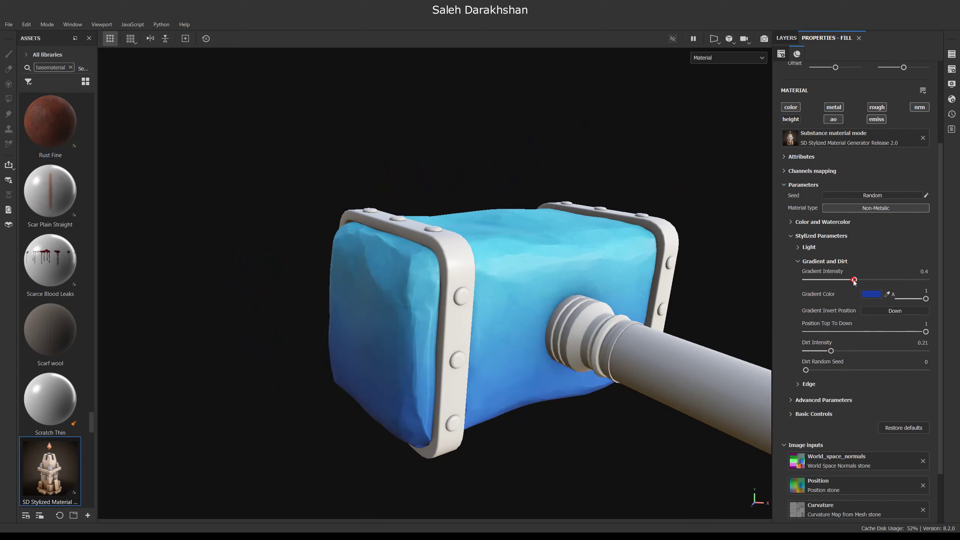
mouse_move(588, 349)
right_mouse_down("alt")
mouse_move(488, 335)
mouse_move(754, 287)
right_mouse_up("alt")
left_click(816, 261)
left_click(809, 261)
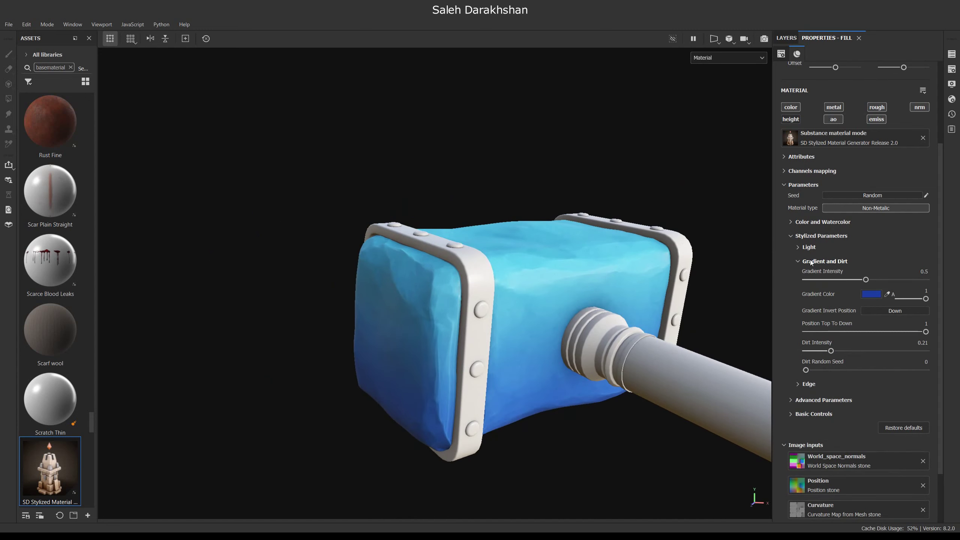
left_click(809, 275)
mouse_move(567, 310)
left_mouse_down("alt")
mouse_move(578, 311)
mouse_move(555, 316)
left_mouse_up("alt")
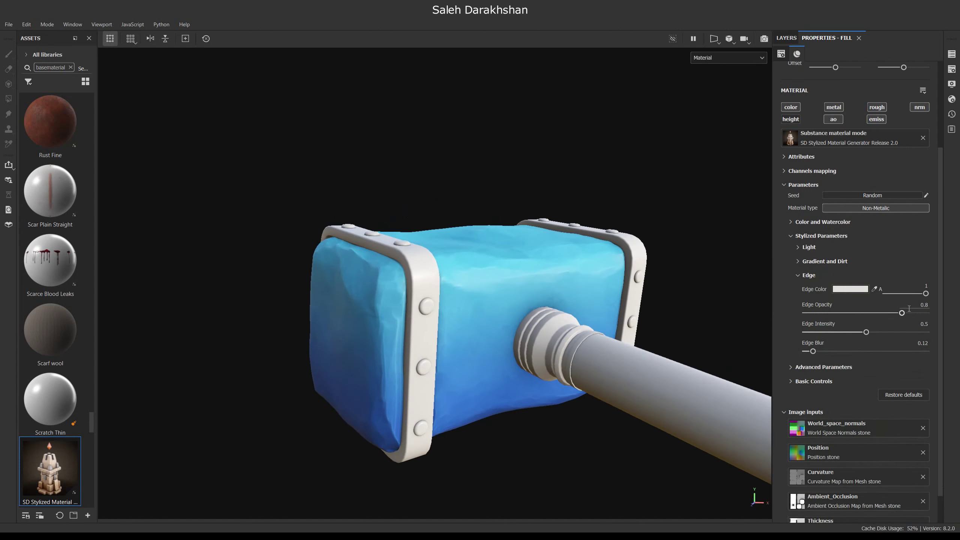
- Raise the edge highlight intensity to about 0.88 and make the edge colour cyan
scroll(402, 322, "up", 2)
scroll(401, 323, "up", 3)
left_click_drag(866, 331, 917, 334)
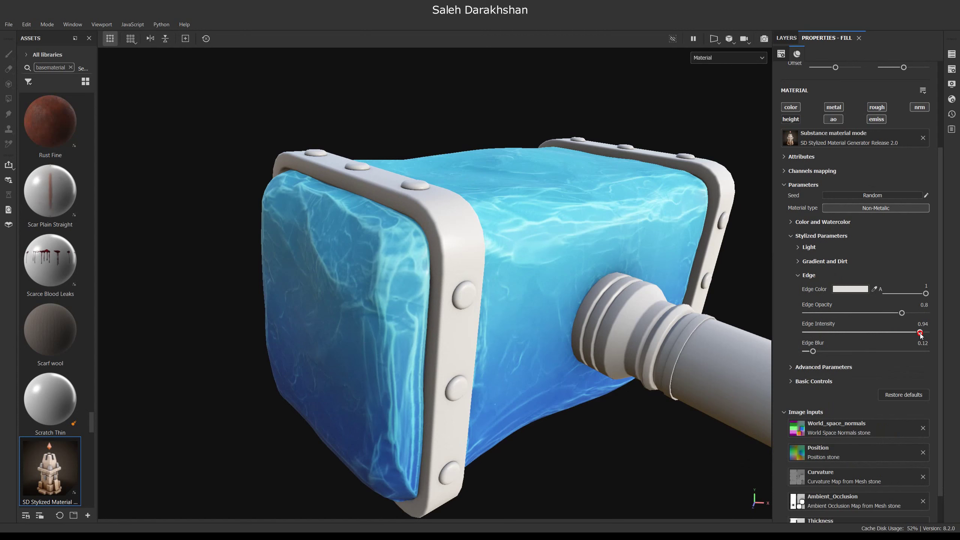
scroll(587, 313, "down", 3)
scroll(587, 314, "up", 4)
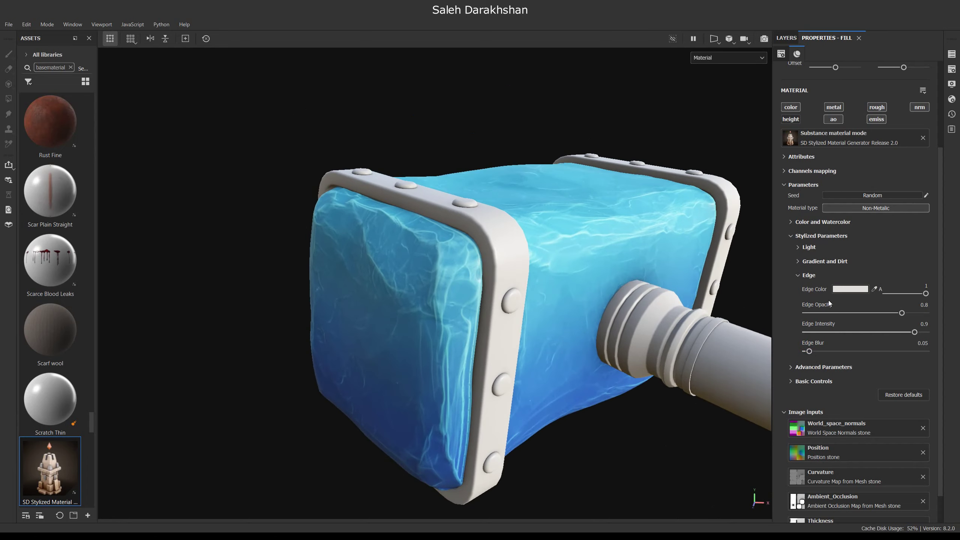
left_click(850, 289)
left_click(836, 336)
mouse_move(835, 340)
left_mouse_down()
mouse_move(836, 372)
mouse_move(836, 328)
left_mouse_up()
scroll(460, 317, "up", 1)
scroll(517, 263, "up", 3)
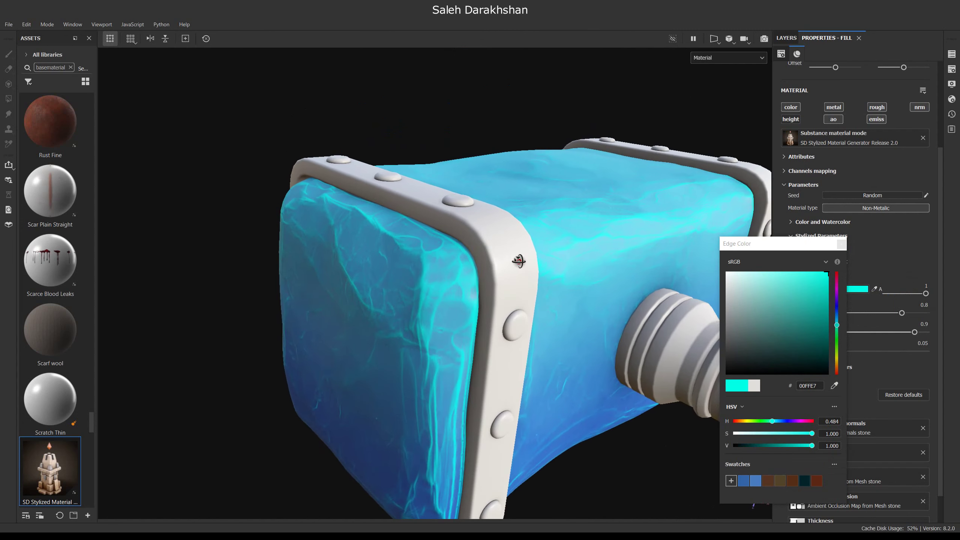
left_click(880, 321)
scroll(573, 274, "down", 2)
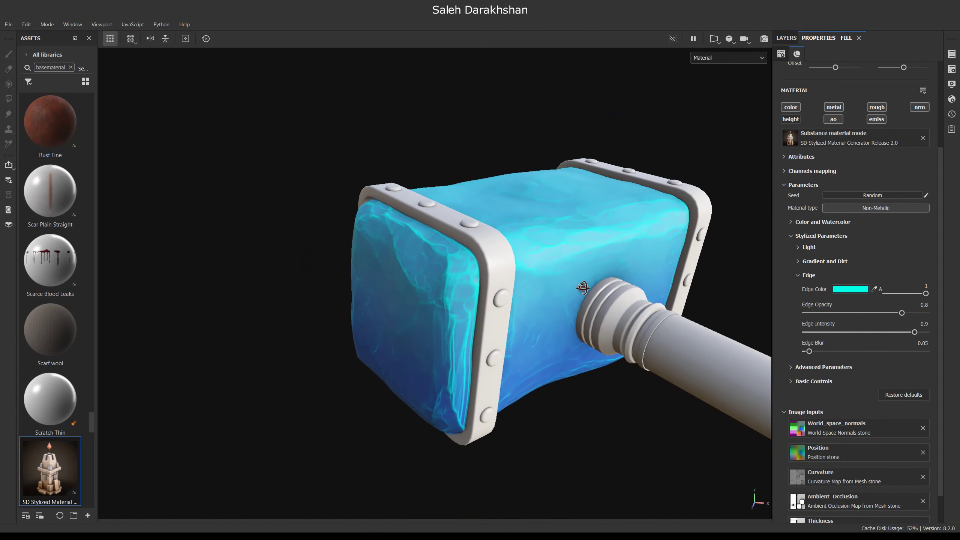
- Nudge the base lightness down to 0.47 and brighten the stylized light slightly
left_click(821, 223)
left_click_drag(860, 299, 856, 299)
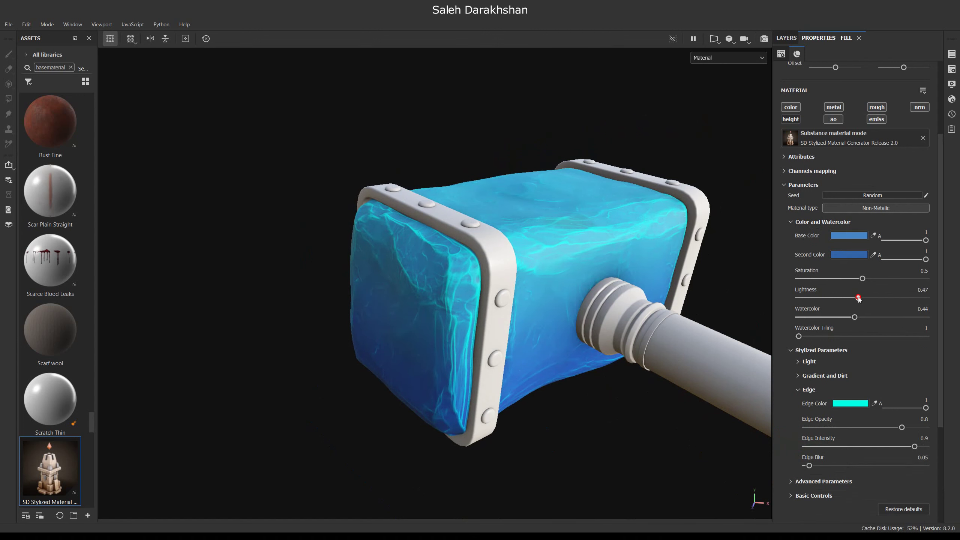
left_click(822, 222)
left_click(808, 246)
left_click_drag(831, 268, 848, 267)
left_click(808, 246)
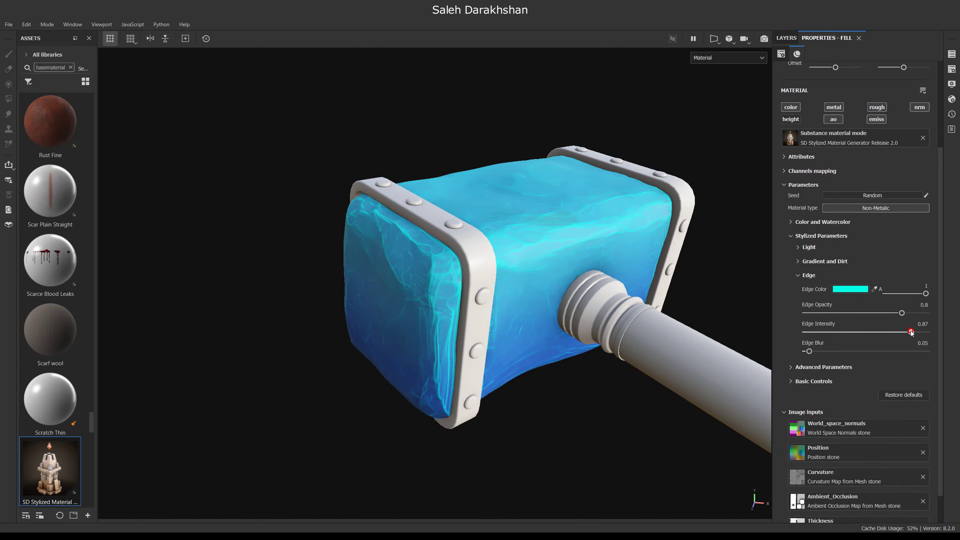
left_click_drag(460, 238, 482, 272, "alt")
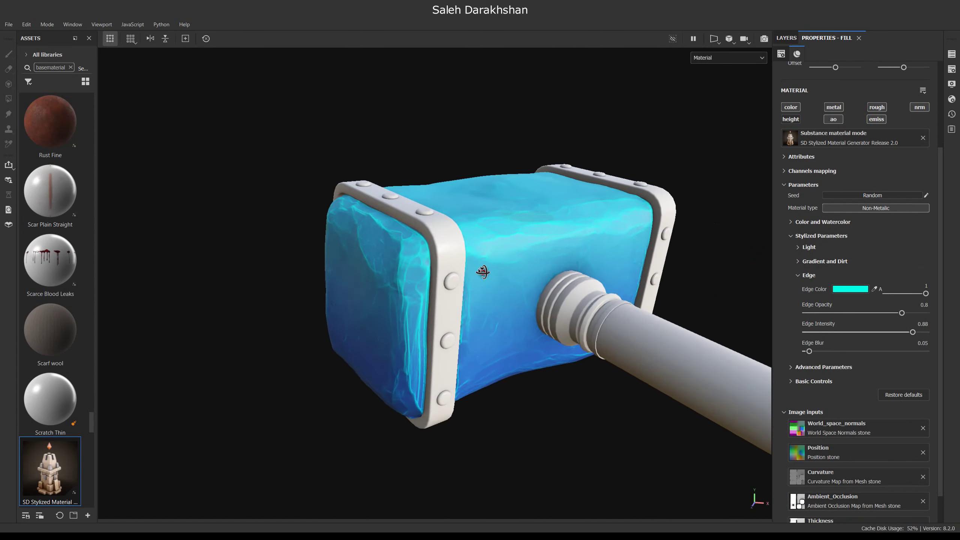
left_click(803, 276)
left_click(800, 291)
left_click(807, 236)
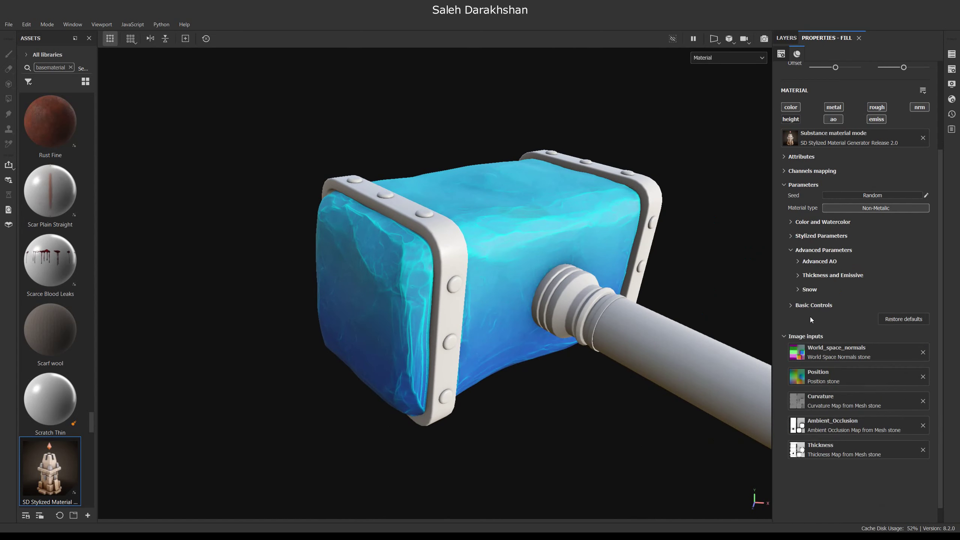
- Tint the ambient occlusion dark blue (272C7B)
left_click(806, 261)
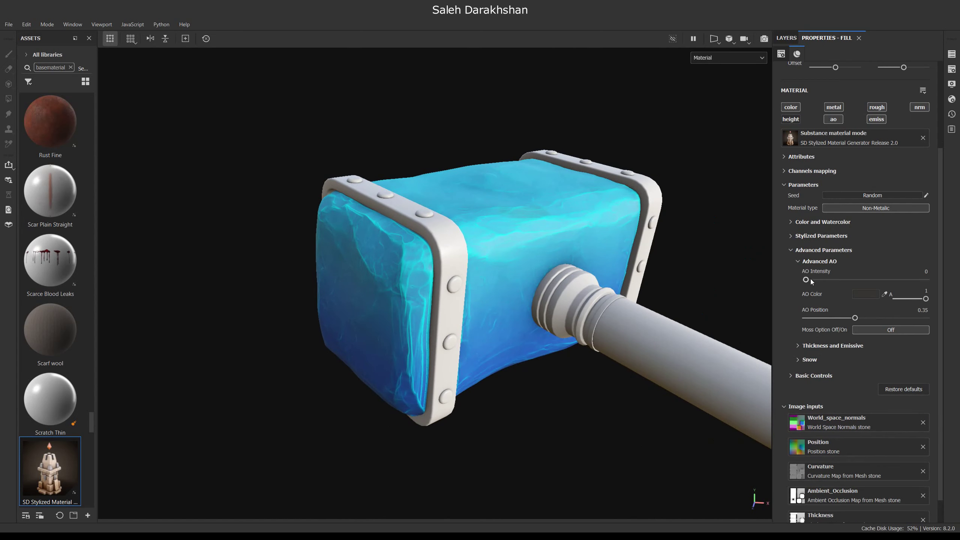
left_click(866, 294)
left_click(836, 306)
left_click(796, 325)
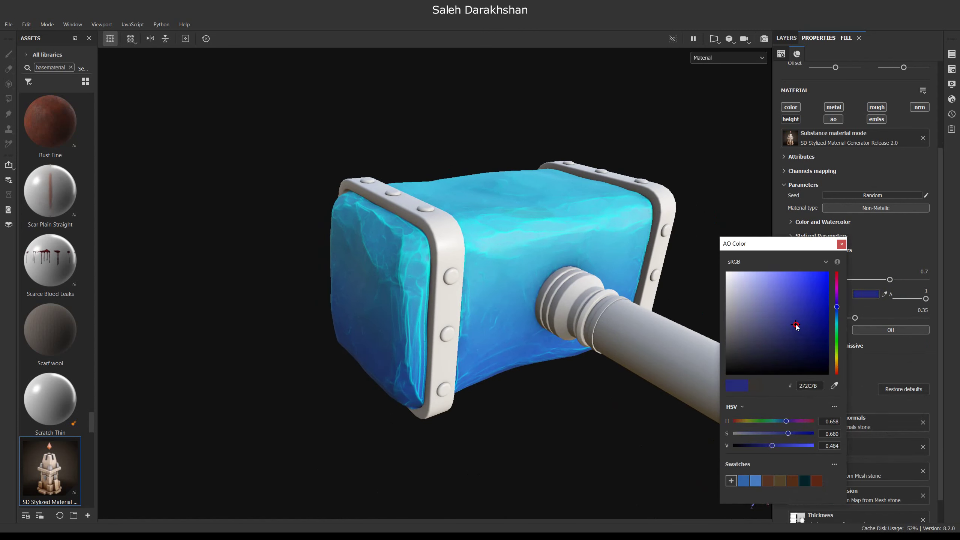
left_click(852, 288)
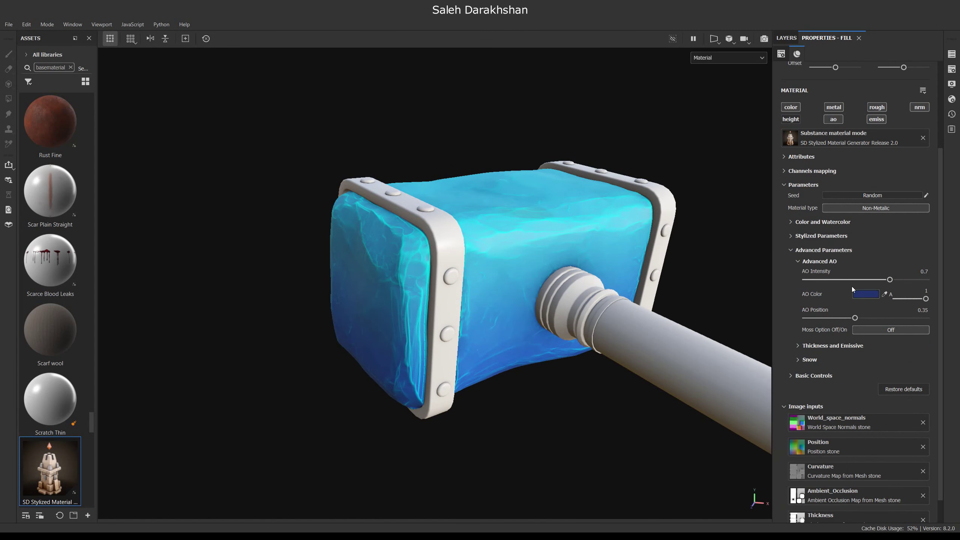
- Raise the AO position to about 0.52 and set thickness opacity to full
left_click_drag(876, 318, 881, 318)
mouse_move(472, 287)
left_mouse_down("alt")
mouse_move(390, 298)
mouse_move(913, 317)
mouse_move(881, 319)
left_mouse_up("alt")
left_click_drag(491, 302, 415, 287, "alt")
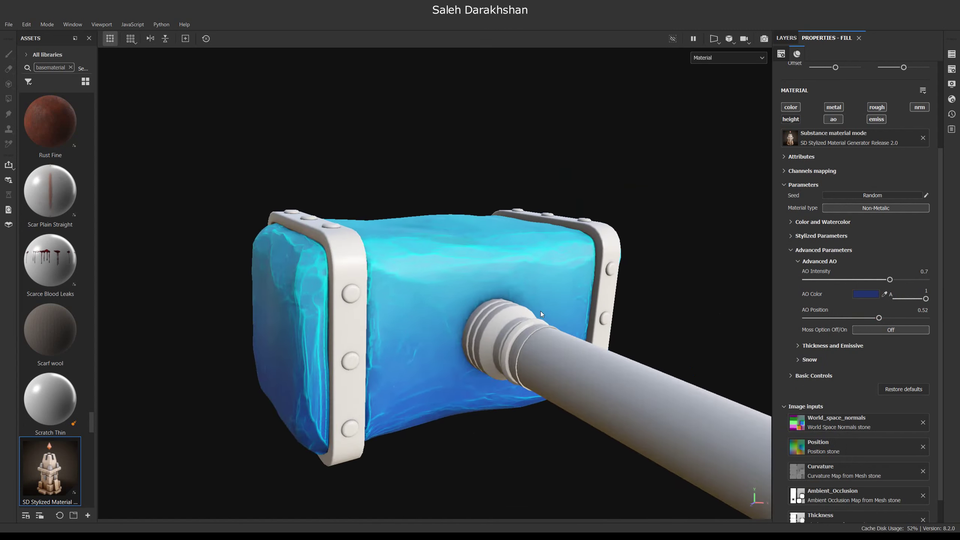
left_click(819, 261)
left_click_drag(855, 312, 926, 312)
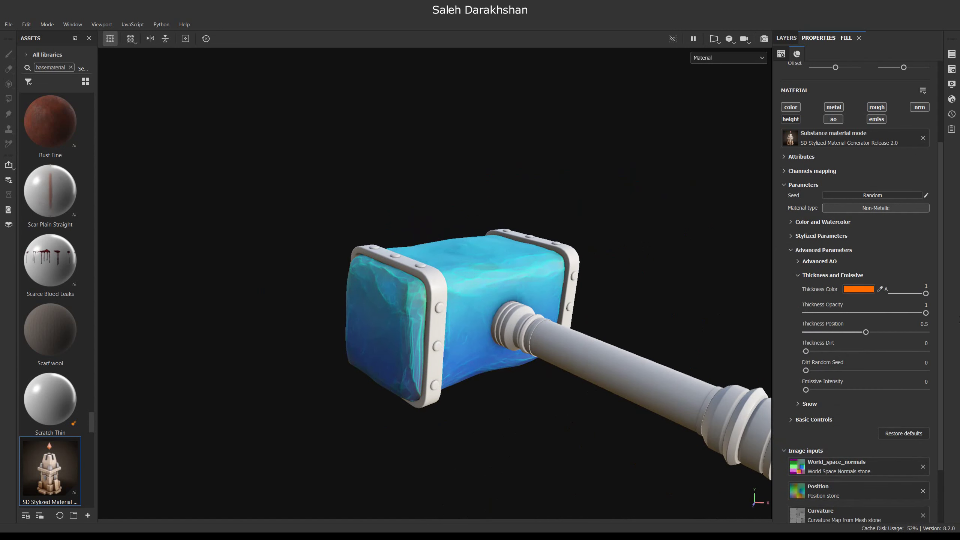
- Make the thickness colour cyan and turn emissive intensity up to 1
scroll(529, 303, "up", 5)
left_click(857, 288)
left_click(836, 326)
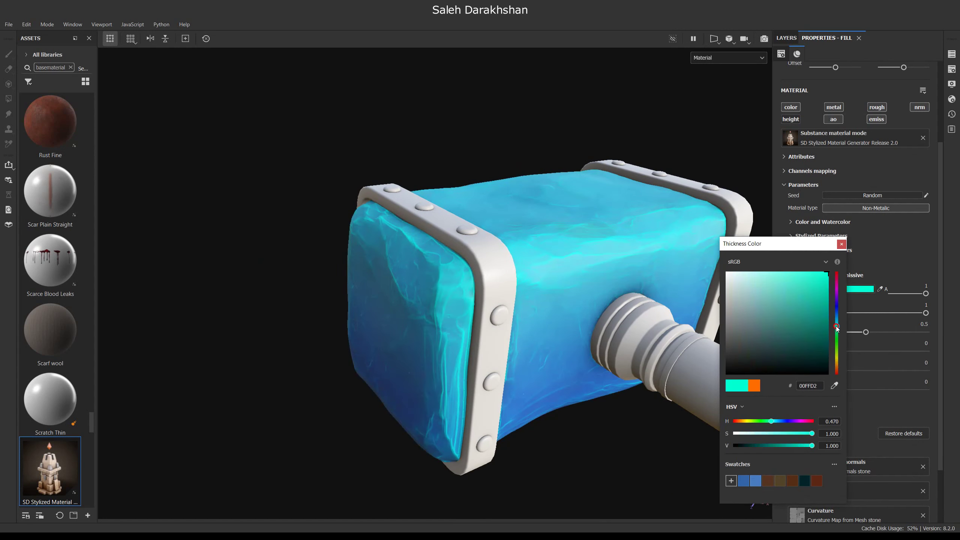
left_click(841, 243)
left_click_drag(807, 390, 926, 389)
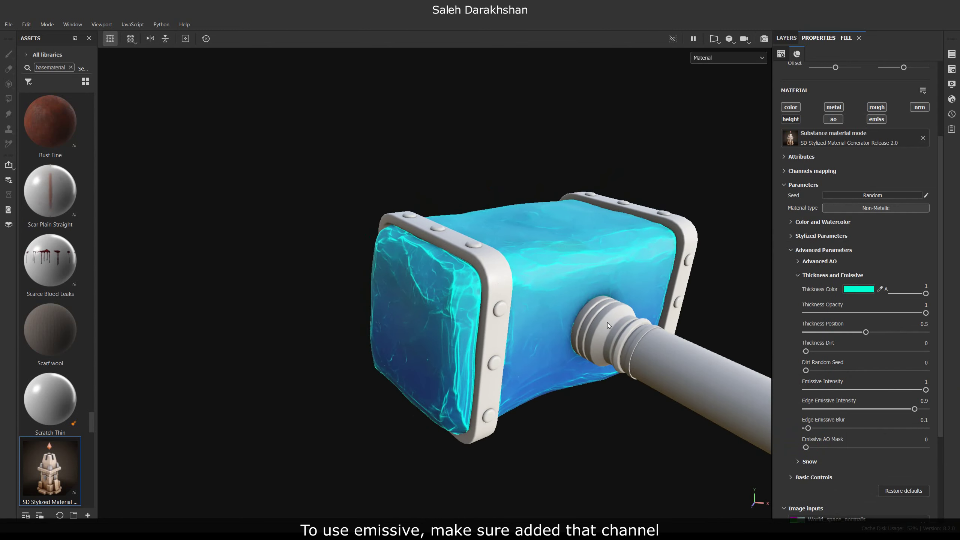
- Set edge emissive intensity to 0.85, emissive AO mask to 0.25, and edge glow blur 0.1
left_click_drag(637, 335, 497, 304, "alt")
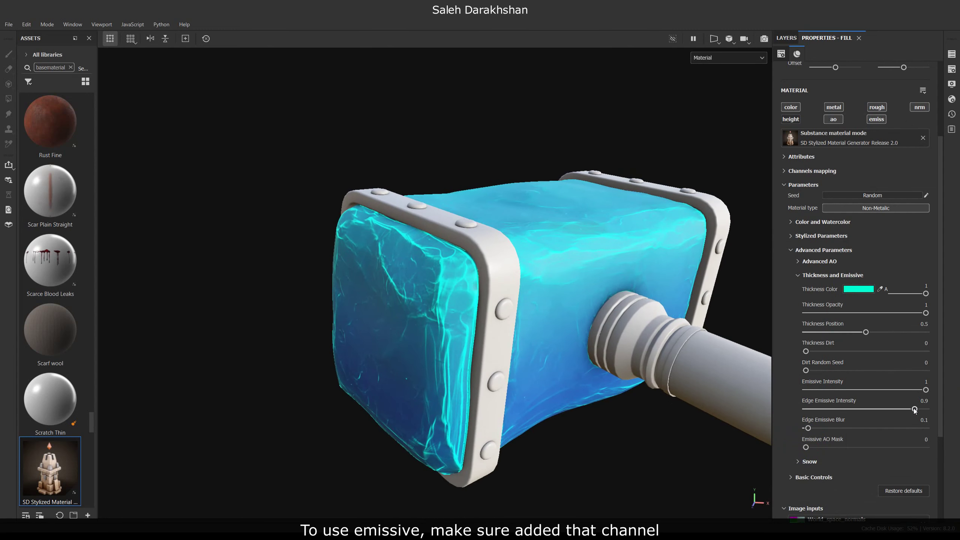
left_click_drag(841, 409, 911, 408)
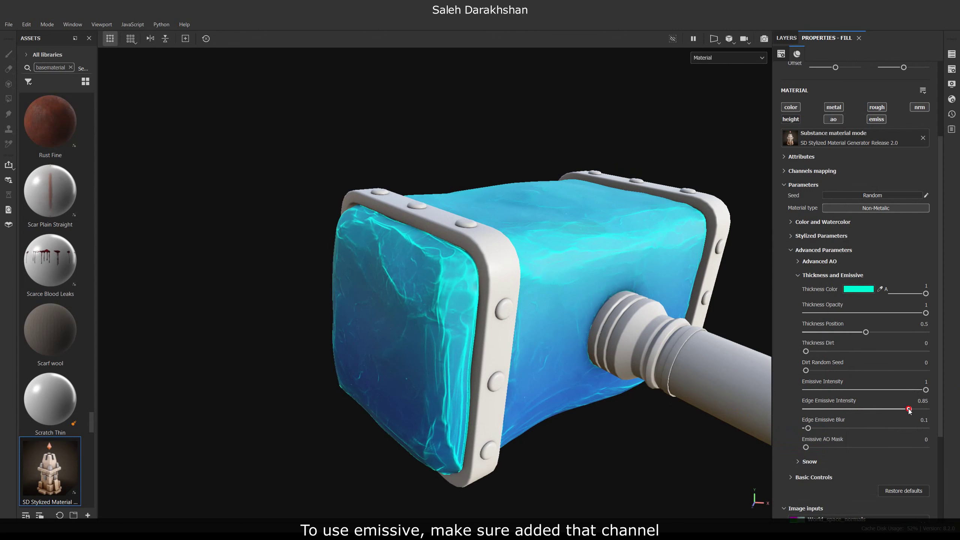
left_click_drag(812, 448, 844, 447)
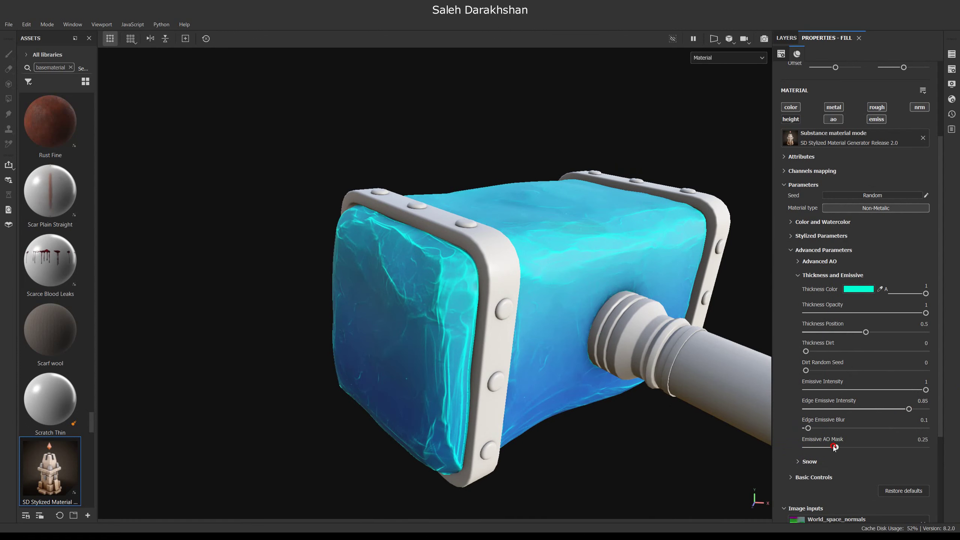
left_click_drag(359, 317, 617, 344, "alt")
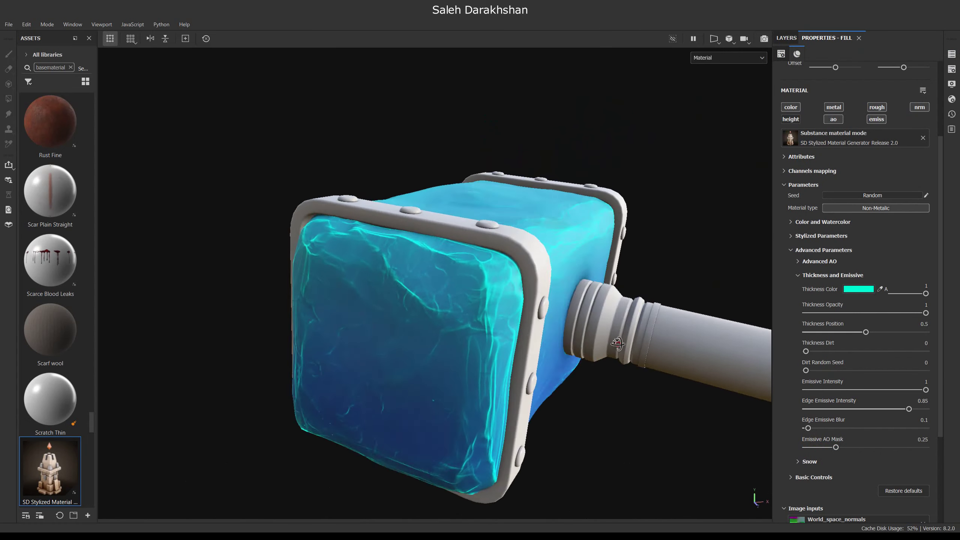
scroll(618, 344, "up", 5)
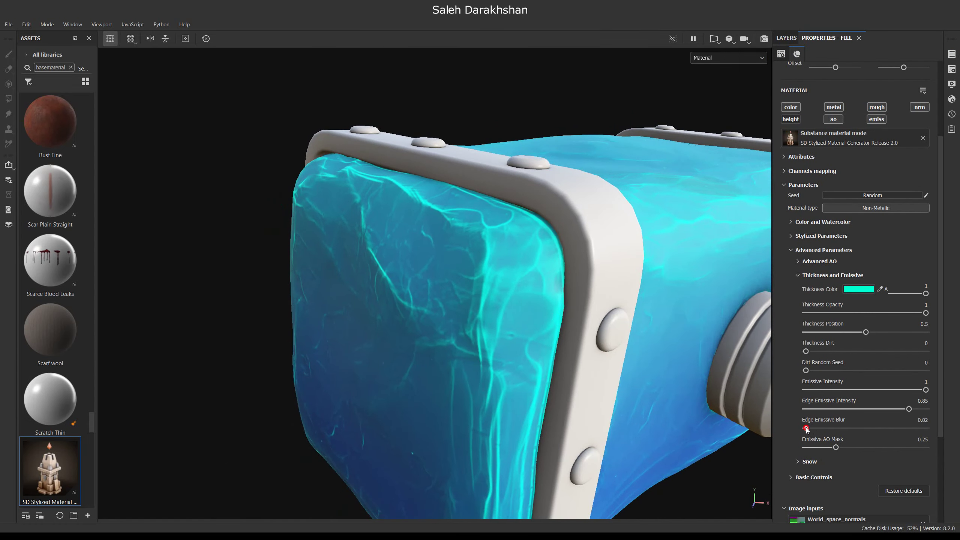
left_click(874, 425)
scroll(496, 264, "down", 5)
mouse_move(496, 265)
left_mouse_down("alt")
mouse_move(532, 375)
mouse_move(566, 294)
left_mouse_up("alt")
scroll(566, 295, "down", 3)
left_click_drag(574, 339, 564, 289, "alt")
scroll(564, 289, "up", 4)
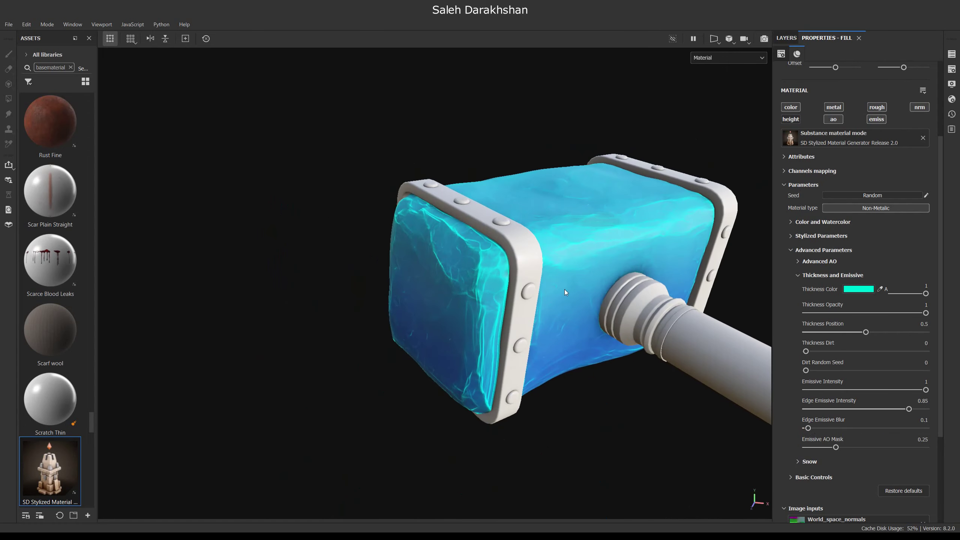
- Apply the stylized material to the hammer's bands as a new fill layer
left_click(824, 275)
left_click(809, 305)
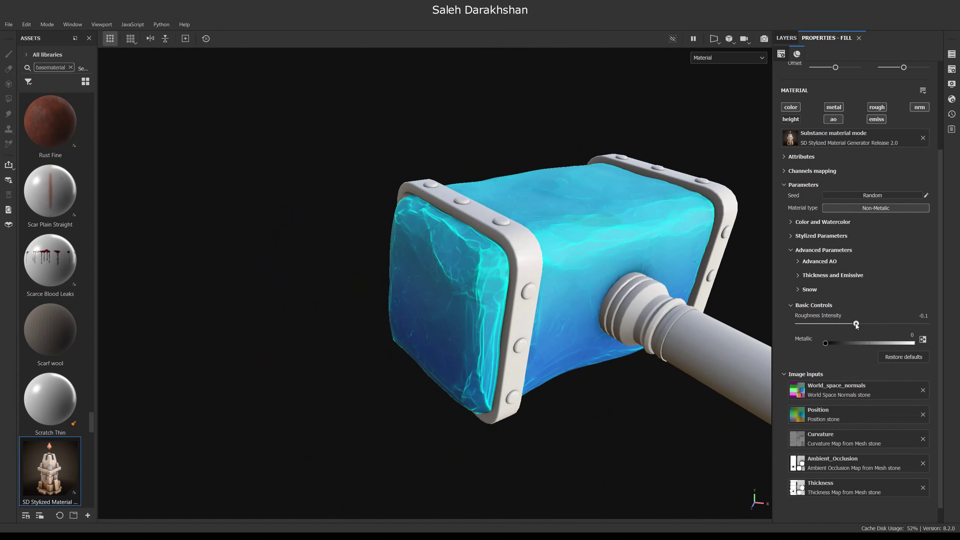
mouse_move(559, 346)
left_mouse_down("alt")
mouse_move(567, 302)
mouse_move(491, 310)
mouse_move(409, 299)
left_mouse_up("alt")
scroll(566, 302, "down", 3)
scroll(567, 302, "up", 3)
left_click(801, 304)
left_click(806, 250)
mouse_move(49, 468)
left_mouse_down()
mouse_move(523, 367)
mouse_move(514, 295)
left_mouse_up()
left_click_drag(470, 340, 642, 283, "alt")
- Make the band material Metalic with a warm gold base colour F7B82F
left_click(869, 195)
left_click(823, 209)
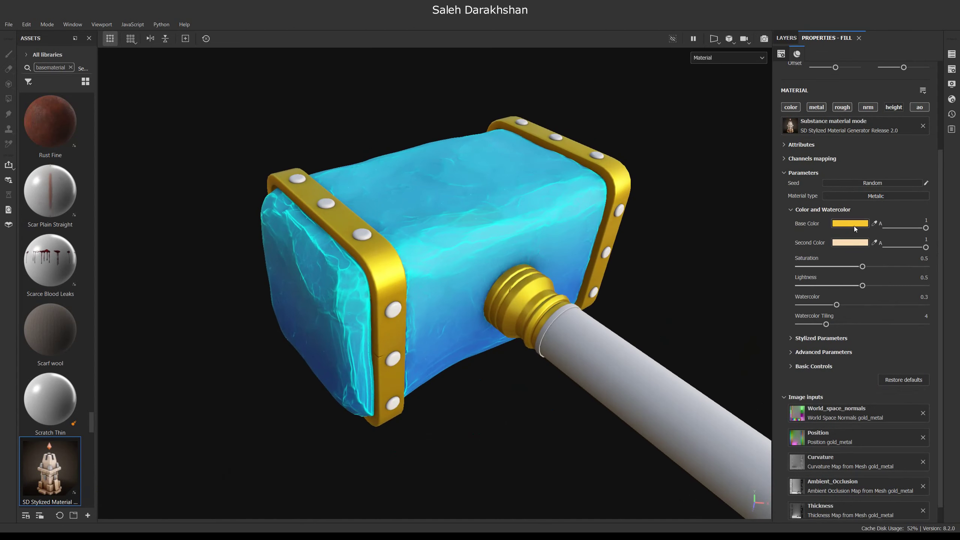
left_click(854, 224)
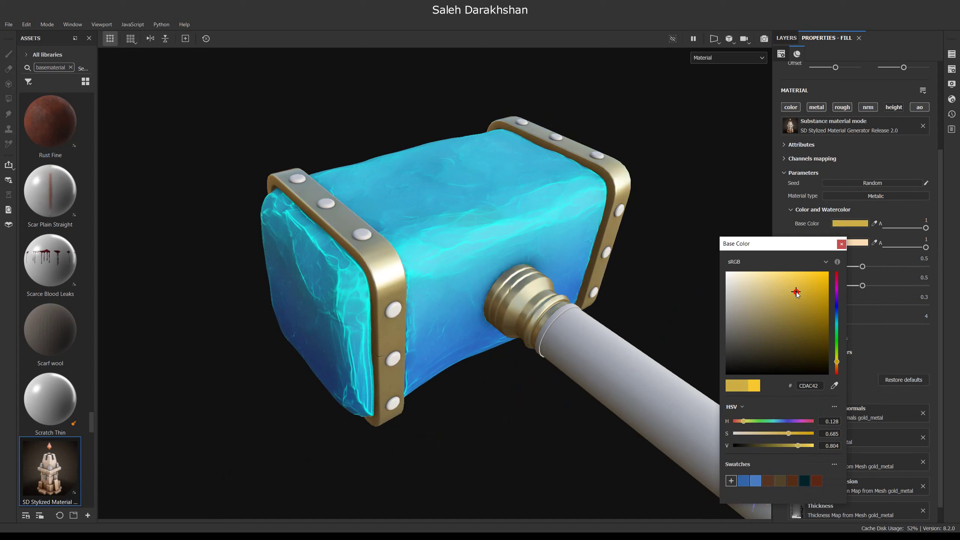
left_click_drag(836, 364, 835, 364)
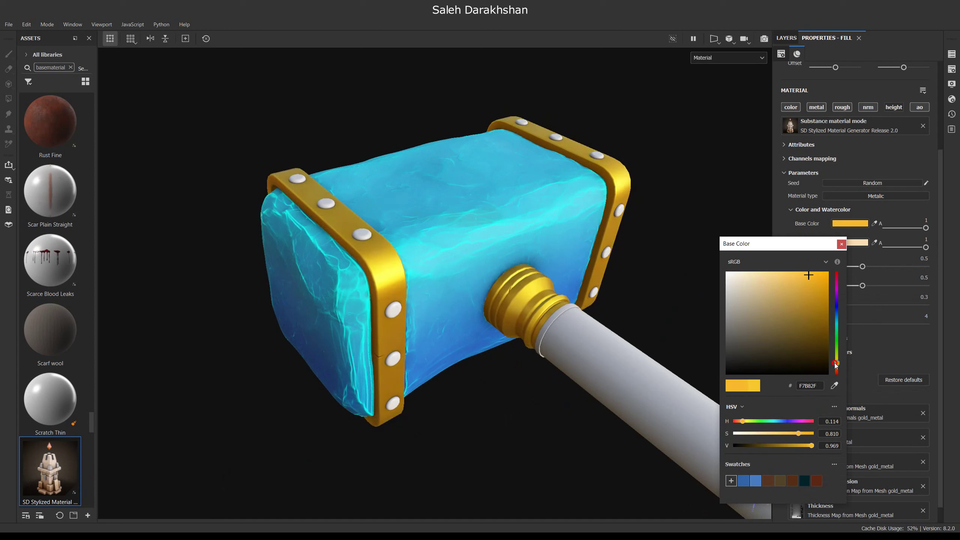
left_click(841, 244)
left_click_drag(491, 265, 604, 246, "alt")
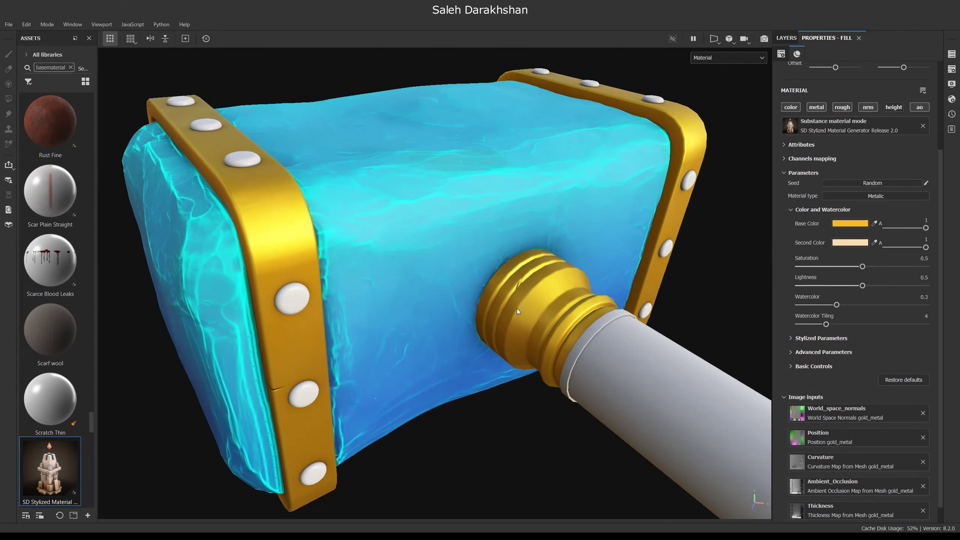
left_click(801, 209)
- Give the bands a light grey DCDCDC edge highlight at 0.92 intensity
left_click_drag(911, 319, 918, 320)
mouse_move(485, 250)
left_mouse_down("alt")
mouse_move(335, 250)
mouse_move(392, 264)
mouse_move(374, 295)
left_mouse_up("alt")
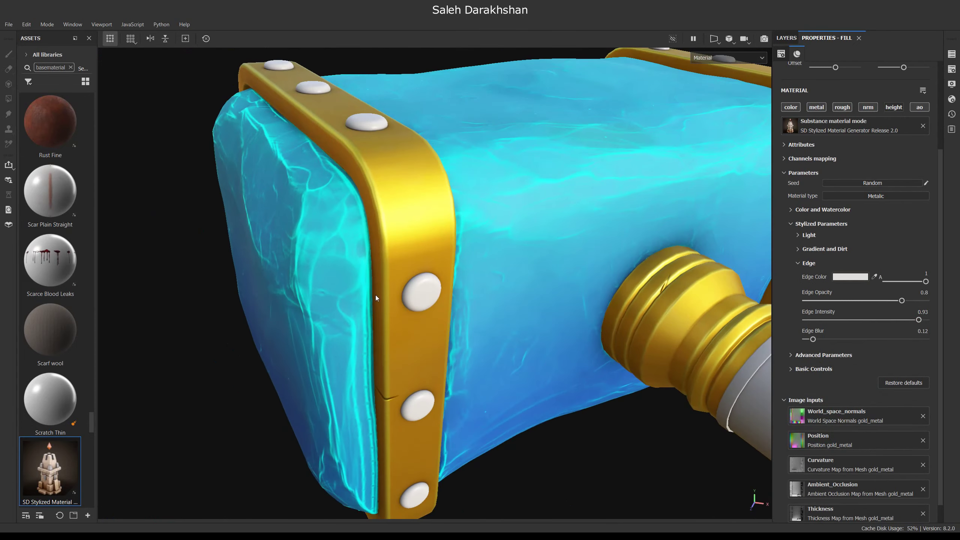
scroll(375, 295, "up", 3)
left_click(850, 277)
left_click_drag(716, 280, 724, 286)
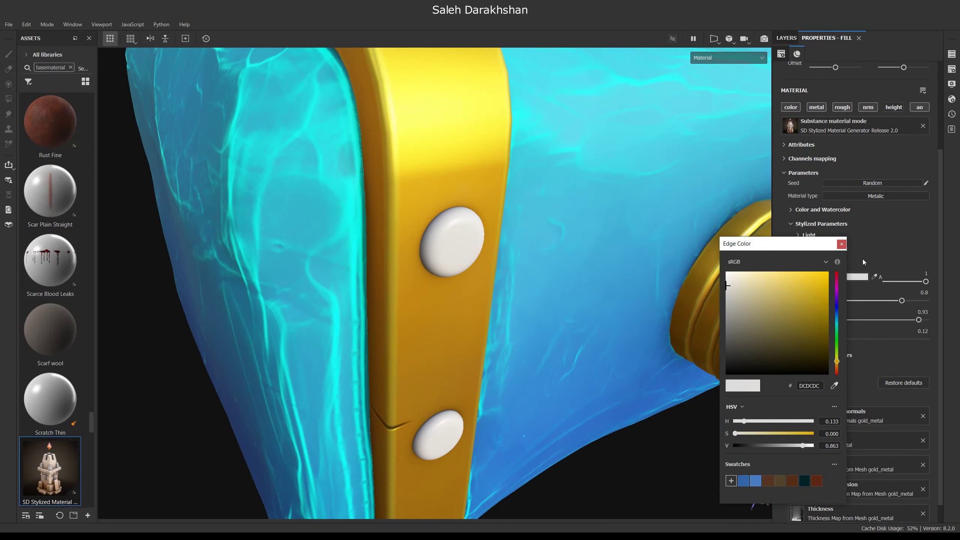
left_click(842, 244)
left_click_drag(920, 319, 917, 319)
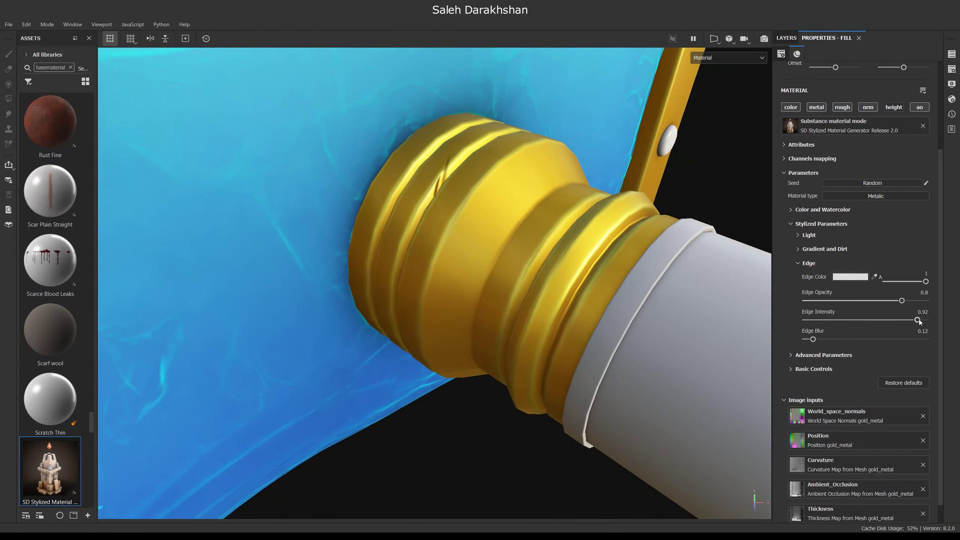
left_click_drag(919, 319, 917, 319)
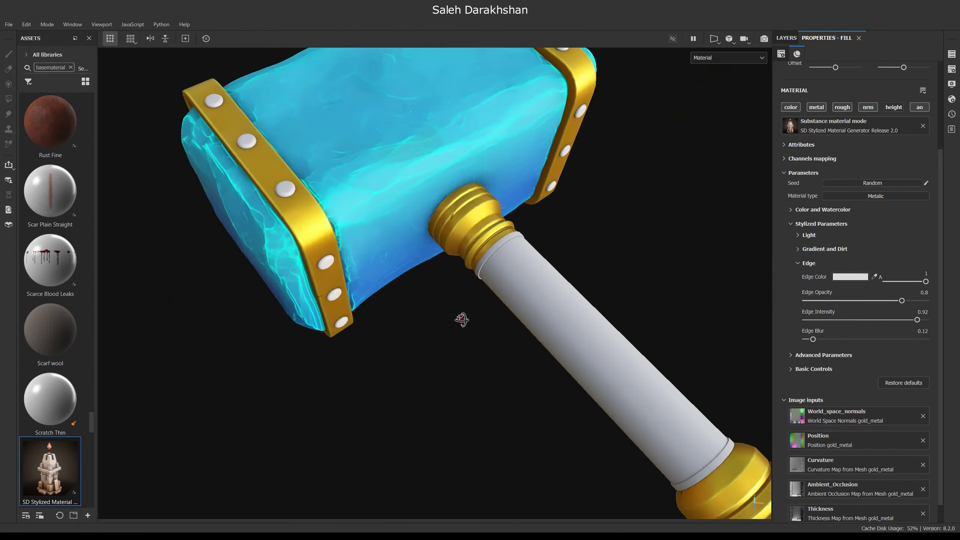
left_click_drag(461, 319, 363, 238, "alt")
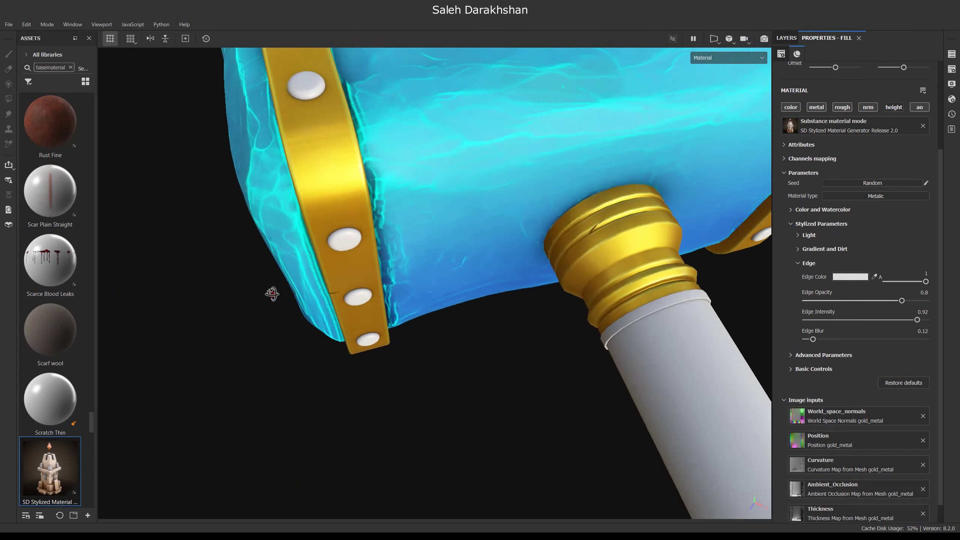
scroll(340, 324, "down", 5)
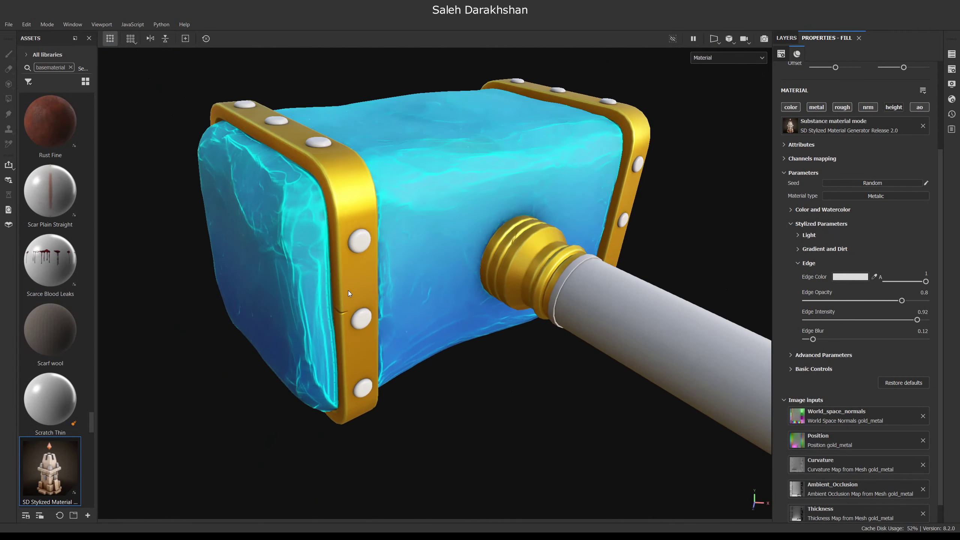
left_click(809, 262)
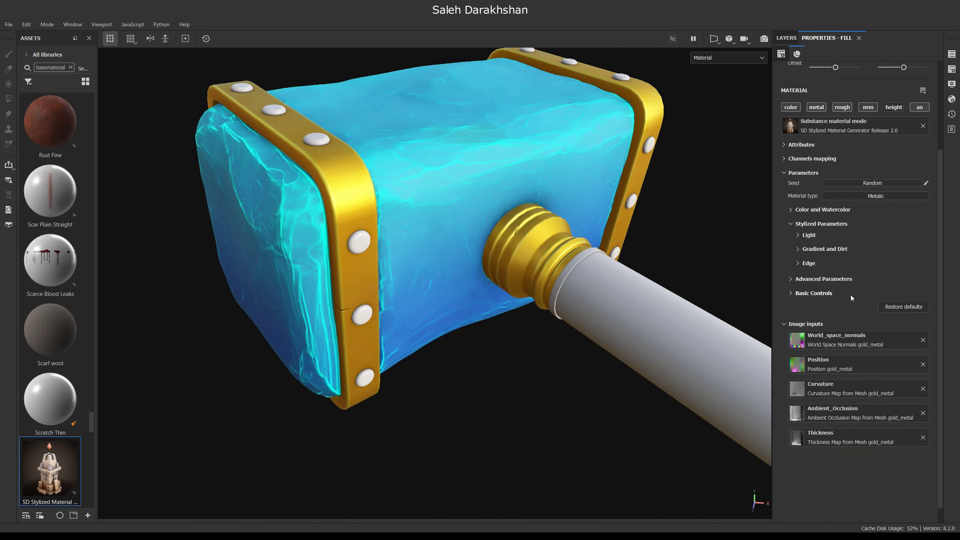
- Raise the gold metal's gradient strength and adjust its gradient colour
left_click(809, 249)
mouse_move(806, 267)
left_mouse_down()
mouse_move(857, 266)
mouse_move(833, 265)
left_mouse_up()
scroll(428, 272, "down", 2)
left_click(871, 282)
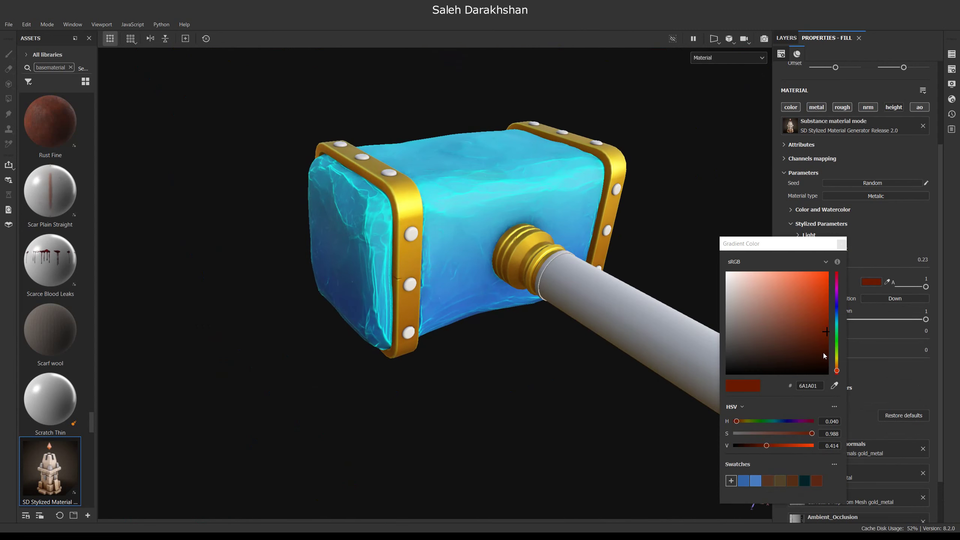
left_click_drag(548, 303, 550, 307, "alt")
left_click(841, 242)
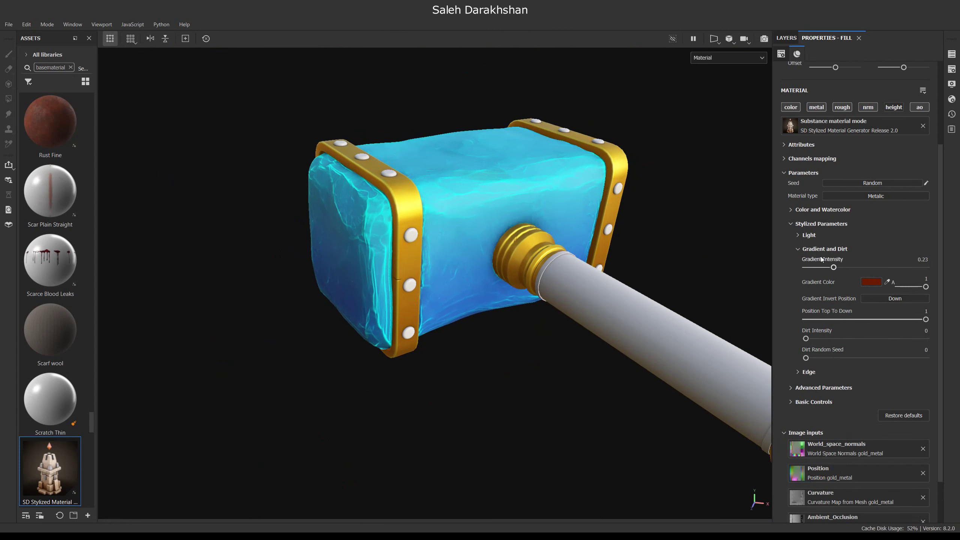
left_click(809, 249)
left_click(808, 225)
- Set the gold bands' scratches scale to 0.47 and random seed to 7
left_click(810, 263)
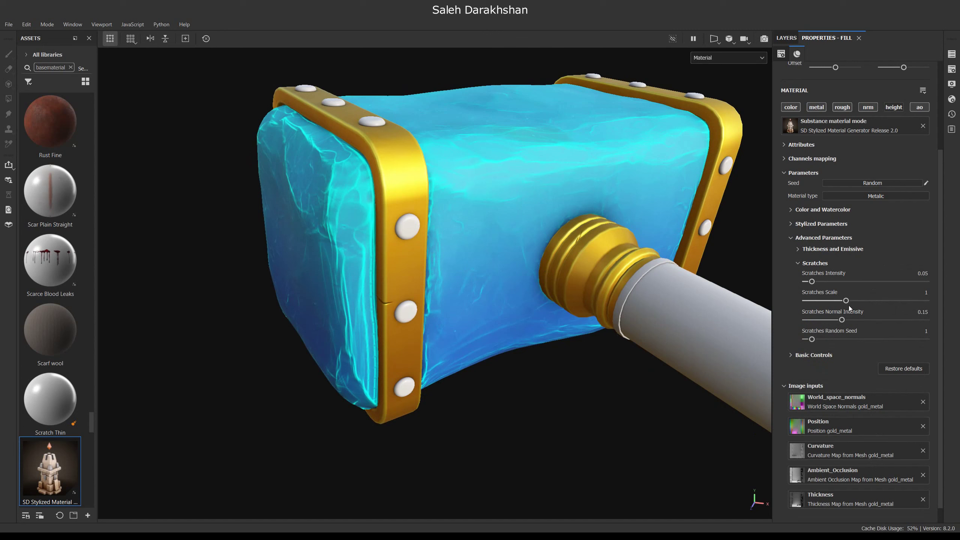
left_click_drag(832, 301, 824, 303)
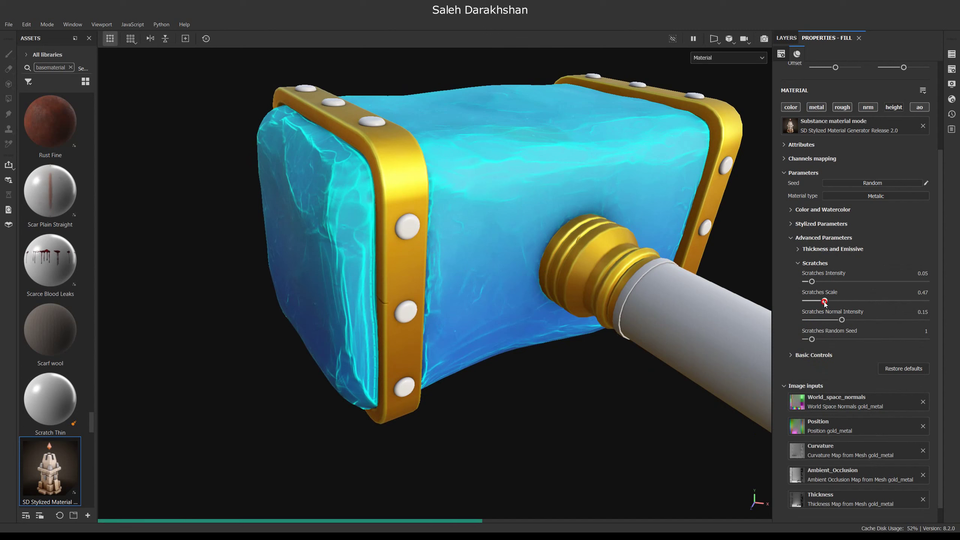
left_click_drag(621, 308, 518, 336, "alt")
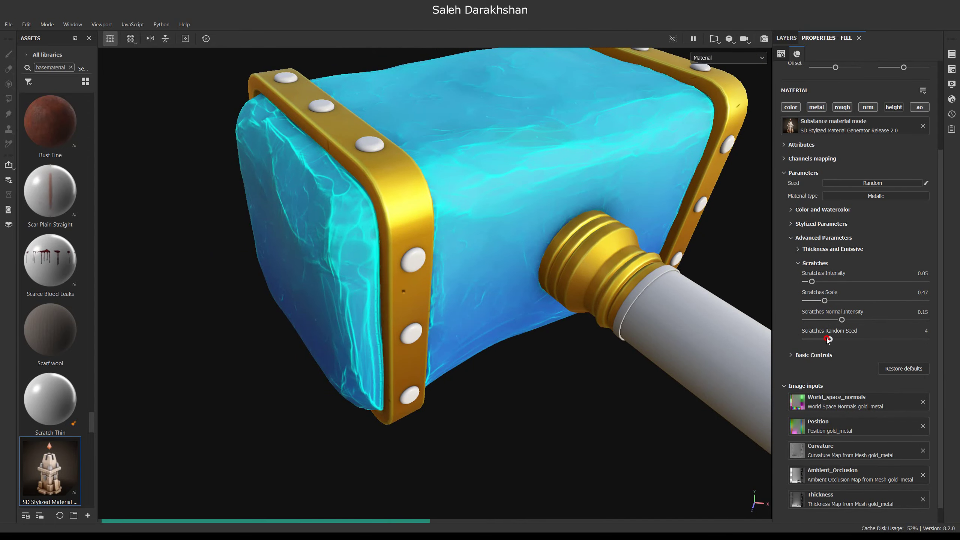
left_click_drag(836, 339, 848, 339)
mouse_move(497, 298)
left_mouse_down("alt")
mouse_move(539, 355)
mouse_move(449, 309)
mouse_move(476, 187)
mouse_move(500, 282)
mouse_move(440, 249)
left_mouse_up("alt")
left_click(810, 263)
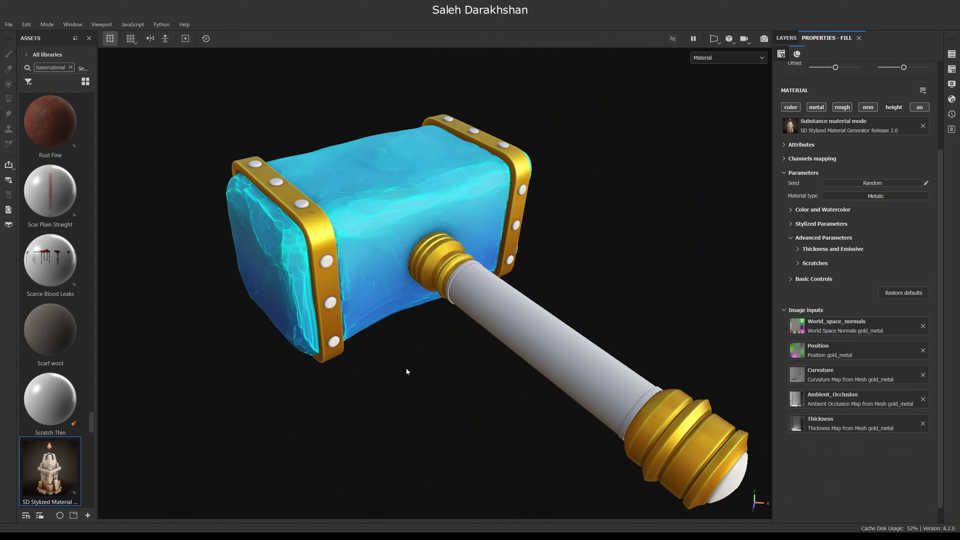
- Import the SD Stylized Wood material generator .sbsar into the session
left_click(76, 514)
left_click(531, 150)
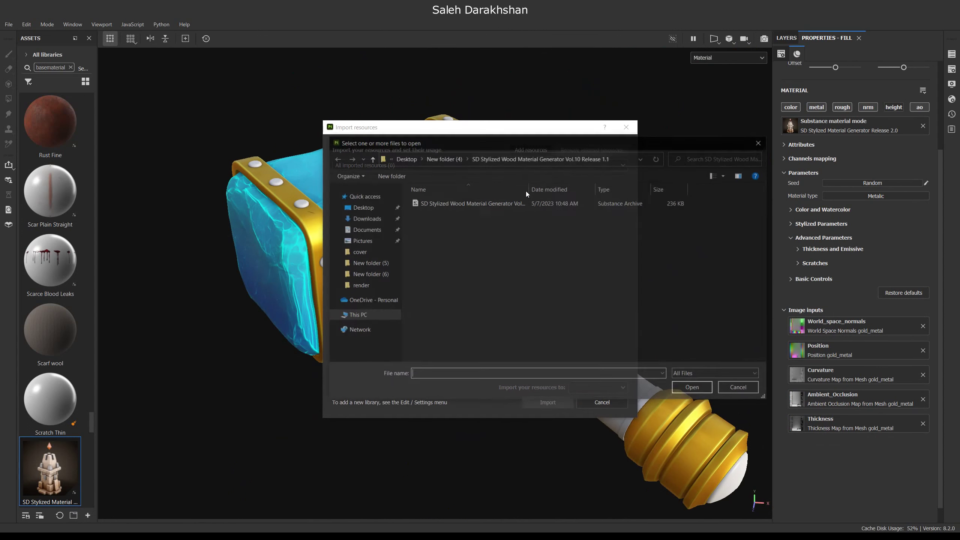
left_click(450, 204)
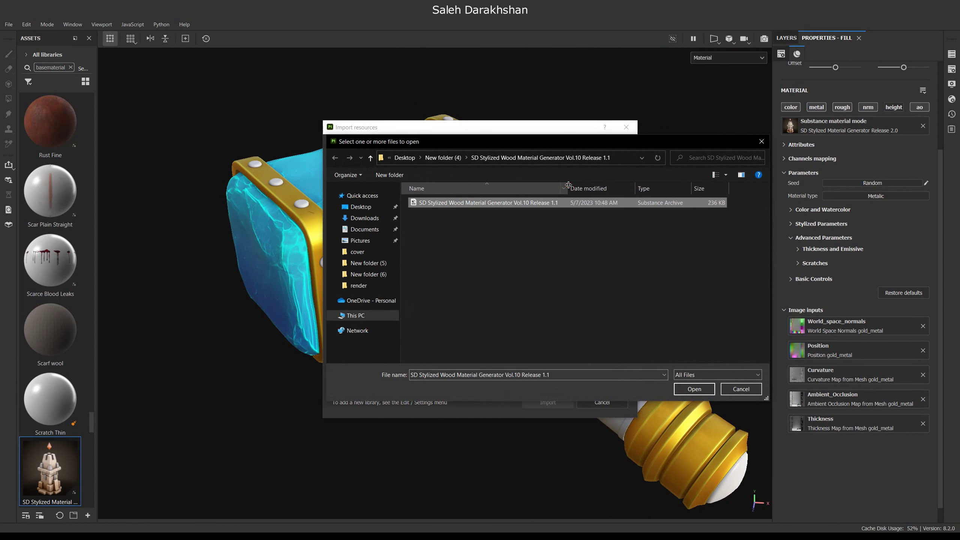
left_click(694, 389)
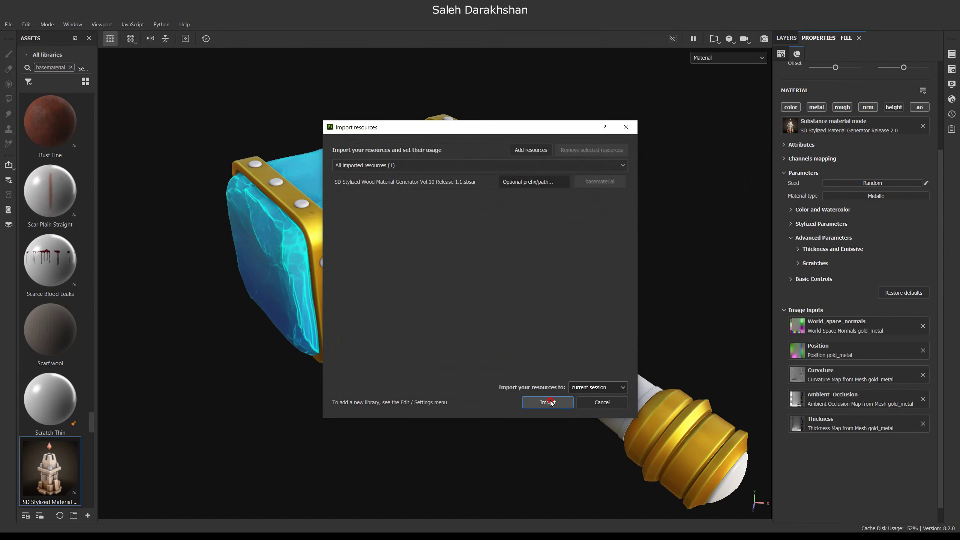
left_click(547, 402)
- Apply the SD Stylized Wood material to the hammer handle fill
left_click_drag(44, 470, 543, 334)
scroll(543, 334, "up", 3)
scroll(576, 333, "up", 2)
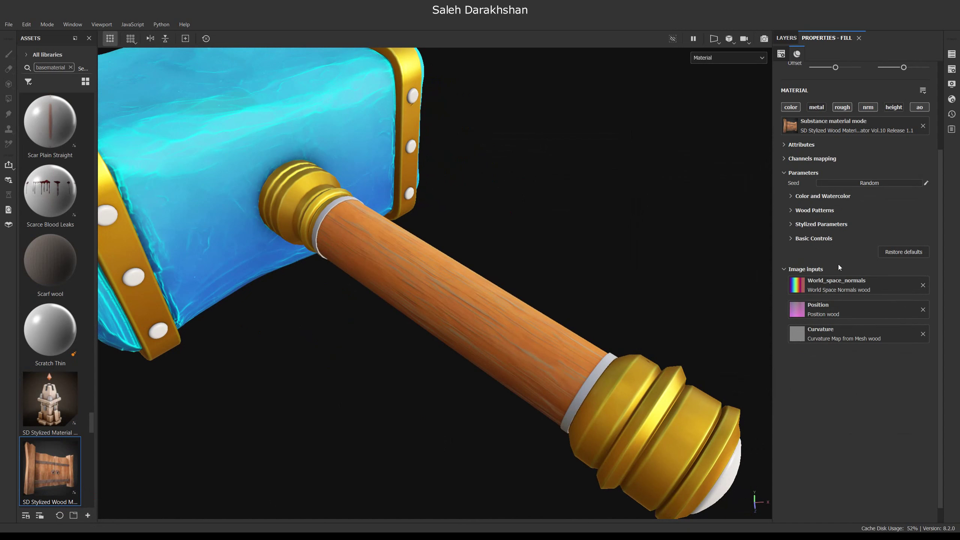
- Darken the wood colour slightly by setting Lightness to 0.42
left_click(812, 196)
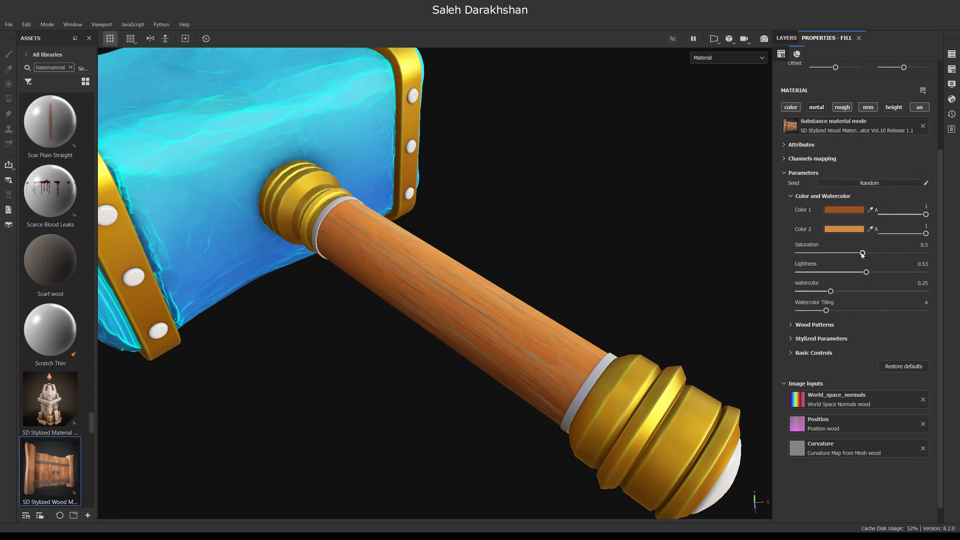
left_click_drag(514, 285, 511, 279, "alt")
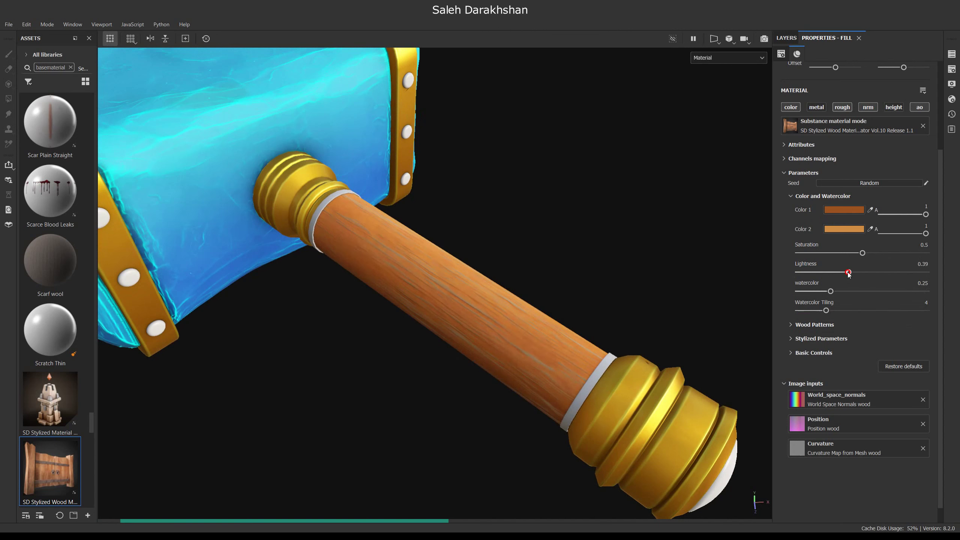
left_click_drag(848, 272, 852, 272)
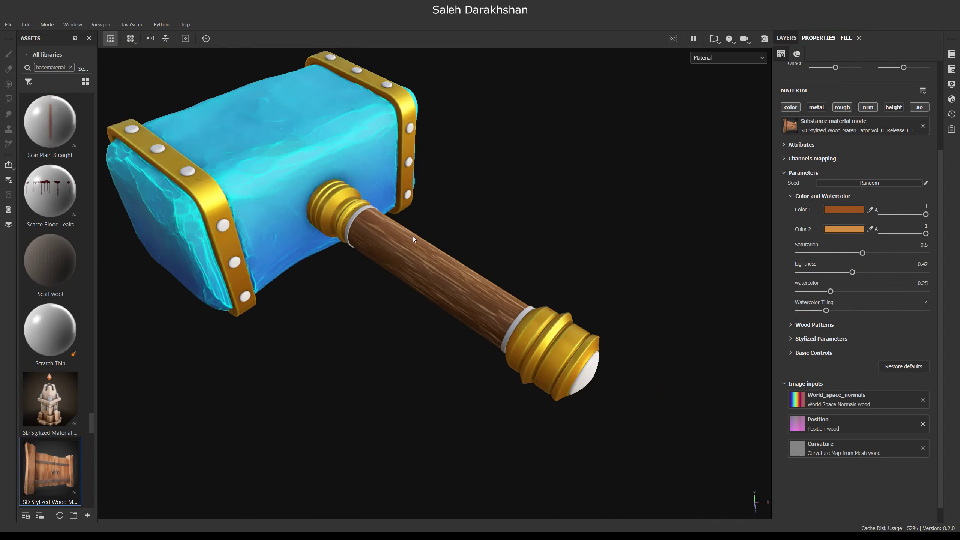
scroll(477, 294, "up", 3)
left_click(809, 197)
- Preview wood Patterns 2 through 5 on the handle grain
left_click(813, 210)
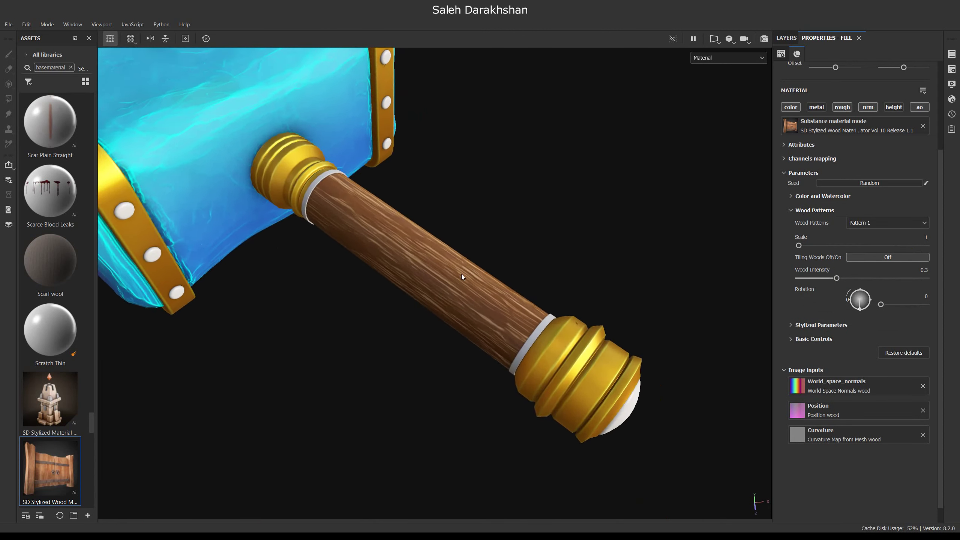
left_click(885, 222)
left_click(873, 240)
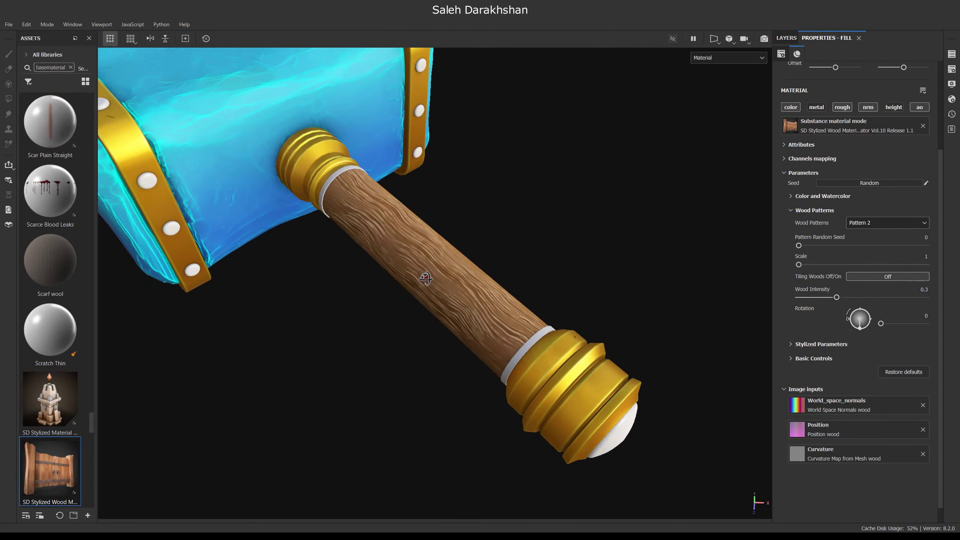
left_click(871, 224)
left_click(867, 254)
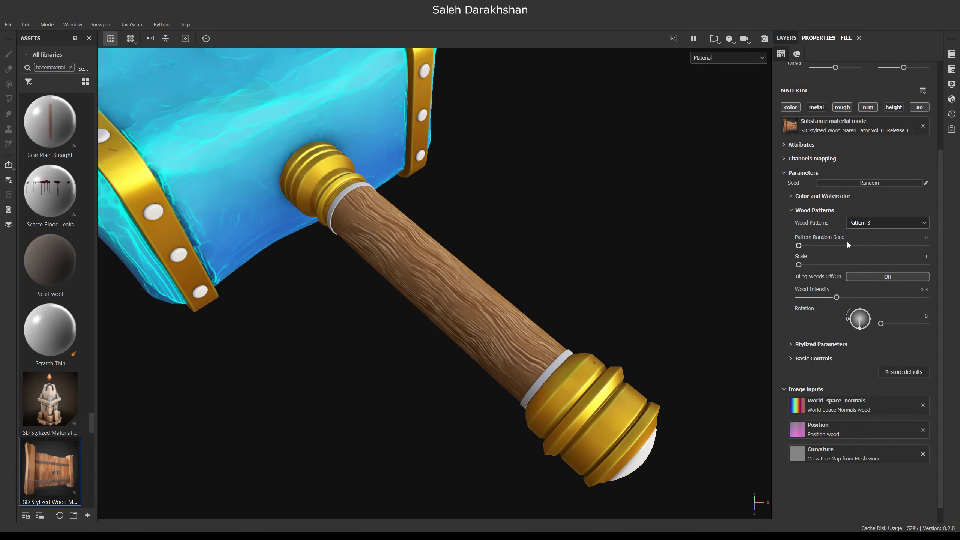
left_click(869, 223)
left_click(869, 264)
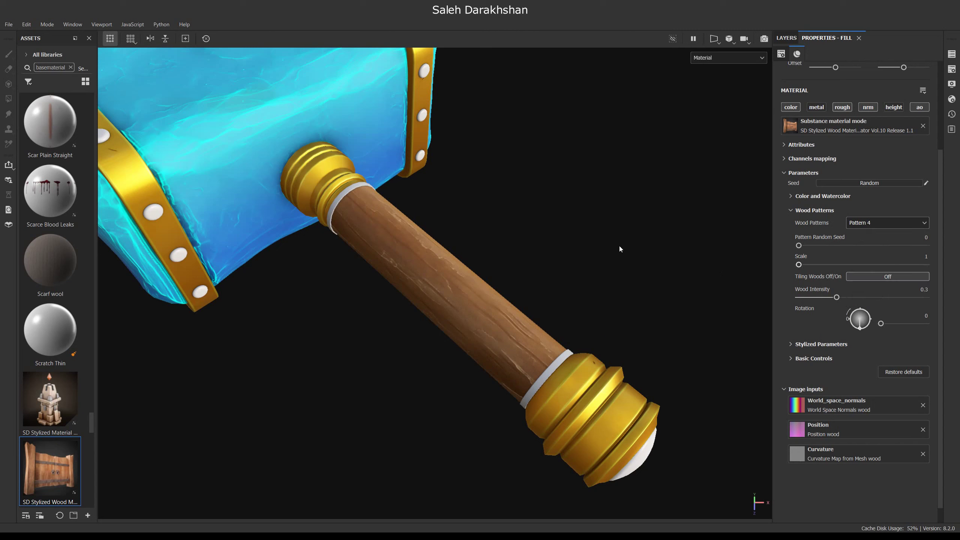
left_click(871, 223)
left_click(869, 272)
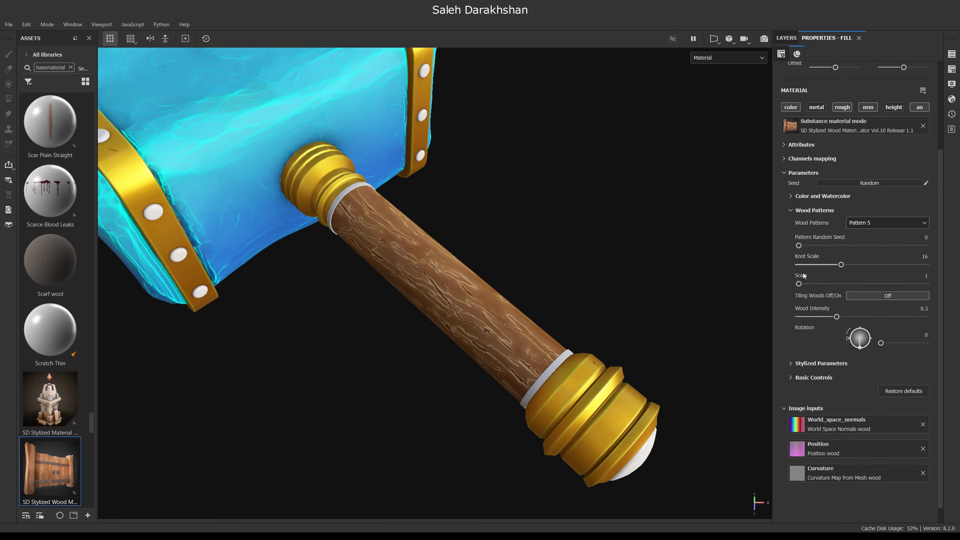
scroll(491, 299, "down", 5)
scroll(532, 292, "up", 5)
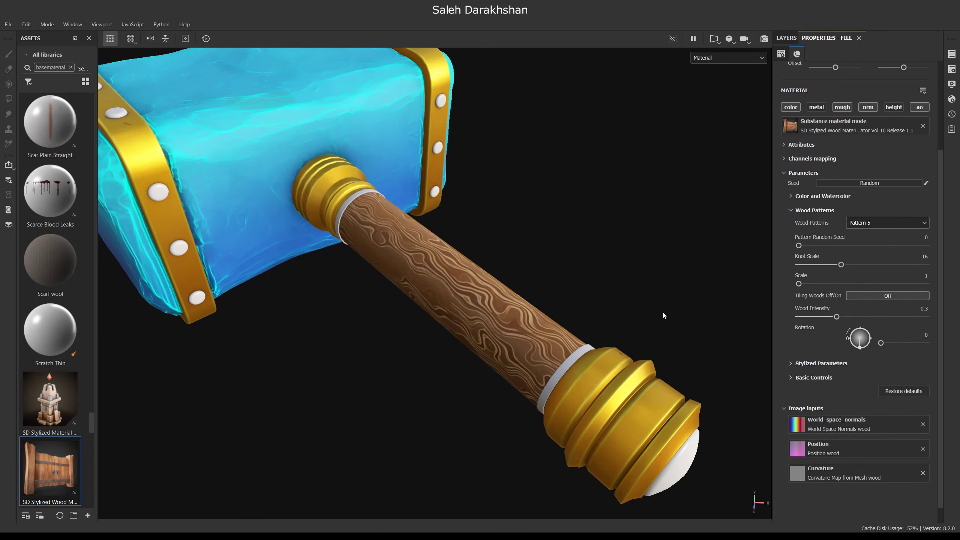
- Compare wood Patterns 8, 7 and 6, settling on Pattern 8
left_click(884, 223)
left_click(858, 301)
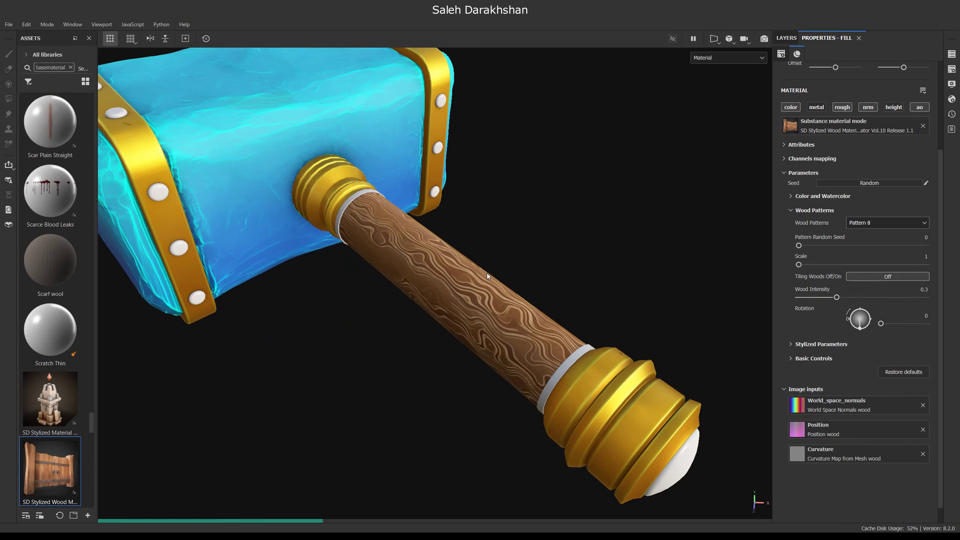
scroll(488, 276, "up", 2)
left_click(884, 223)
left_click(858, 291)
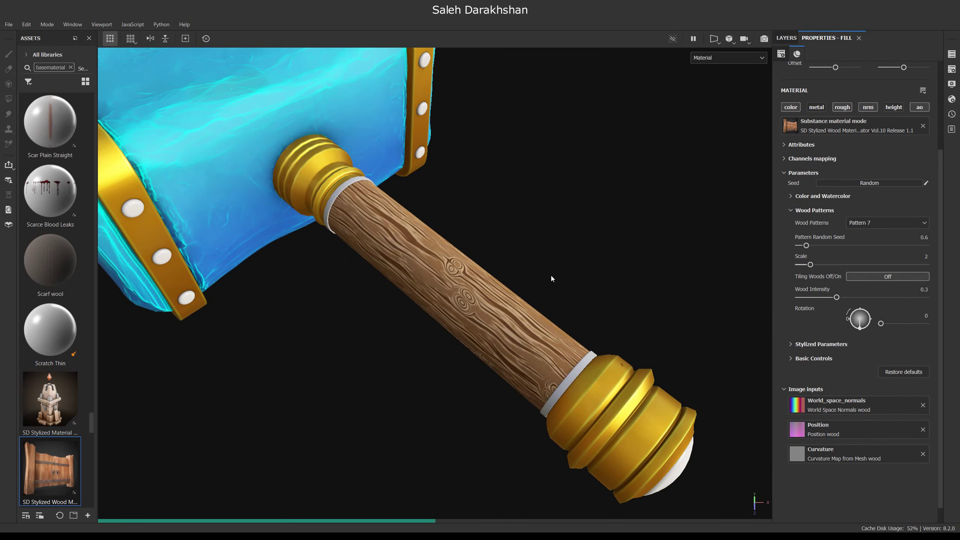
left_click(884, 223)
left_click(864, 281)
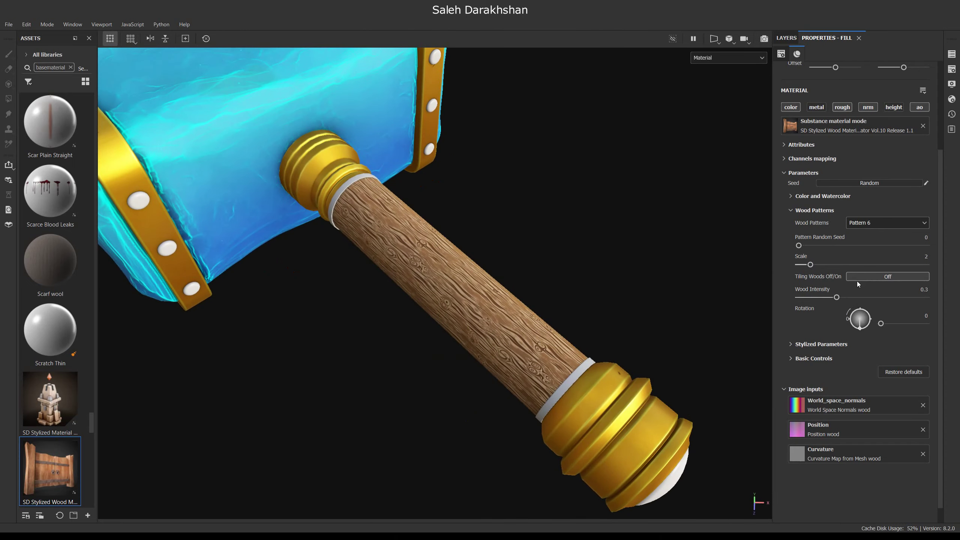
left_click_drag(525, 268, 506, 274, "alt")
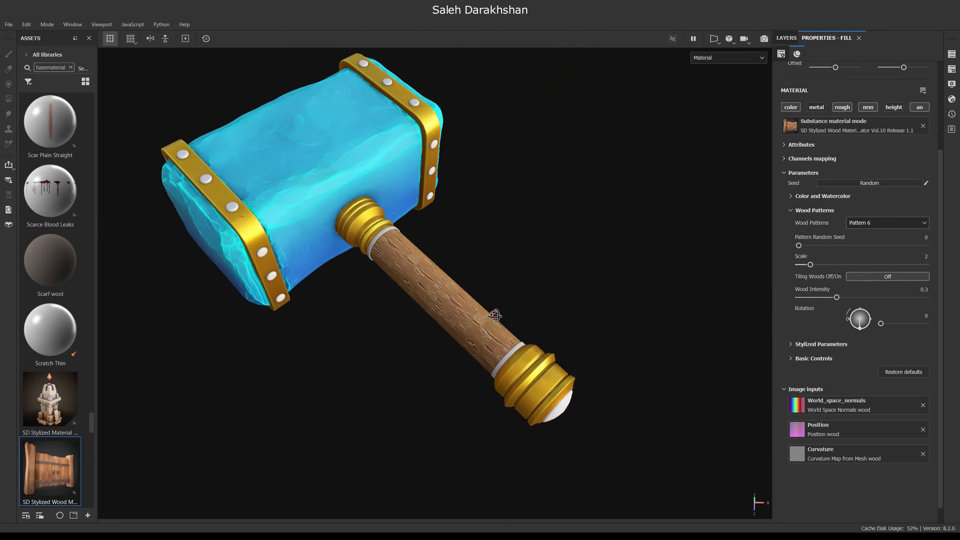
left_click(884, 223)
left_click(869, 301)
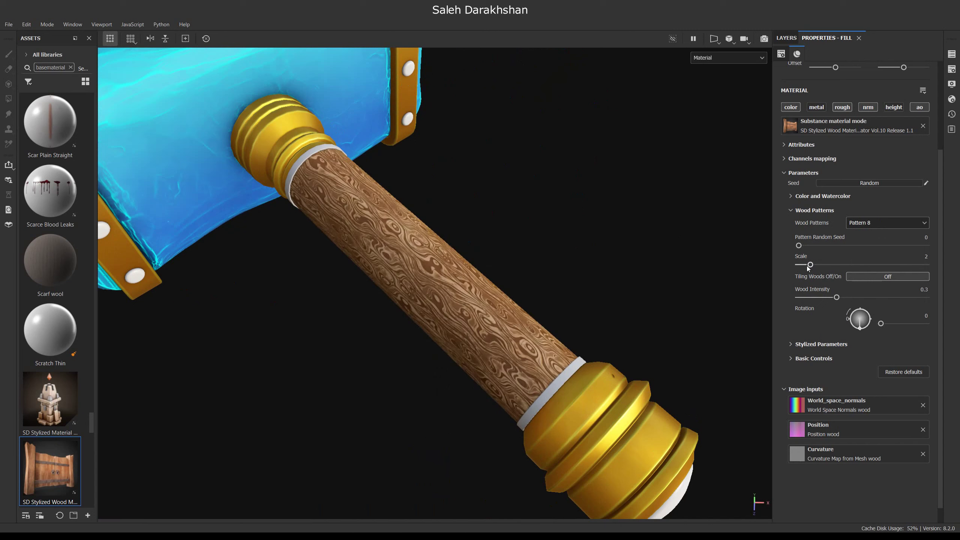
left_click_drag(540, 298, 529, 287, "alt")
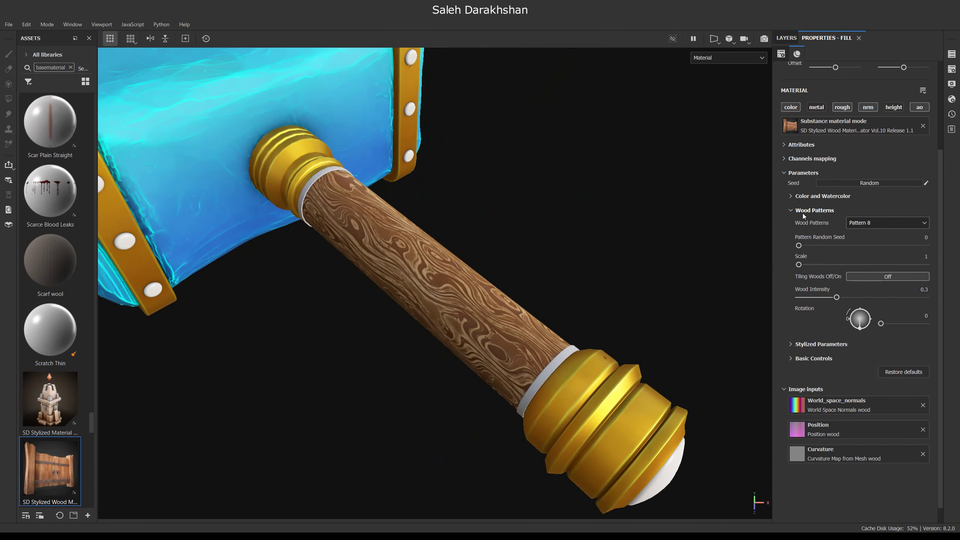
- Adjust the wood's pattern edge softness and intensity under Stylized Parameters
left_click(802, 211)
left_click(804, 224)
left_click(809, 263)
scroll(481, 313, "up", 5)
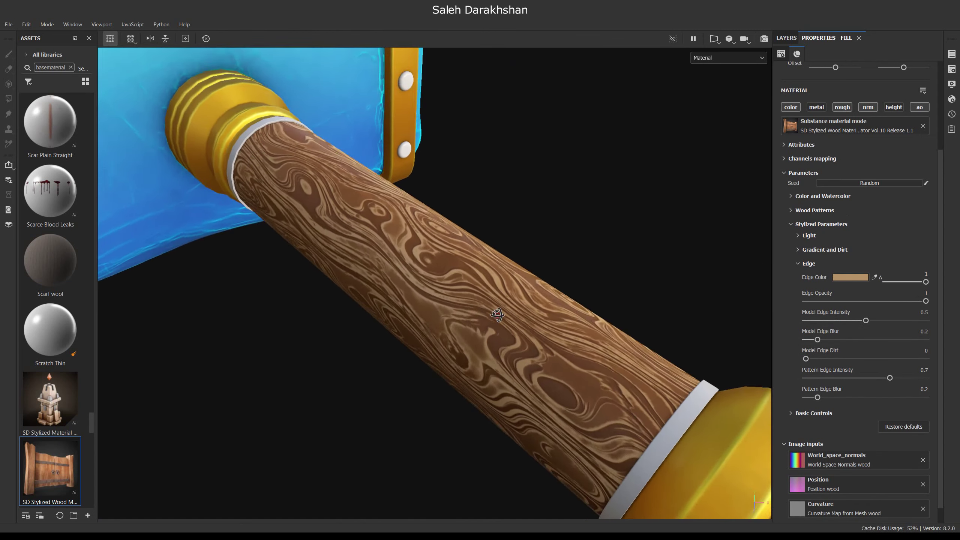
left_click_drag(865, 377, 842, 382)
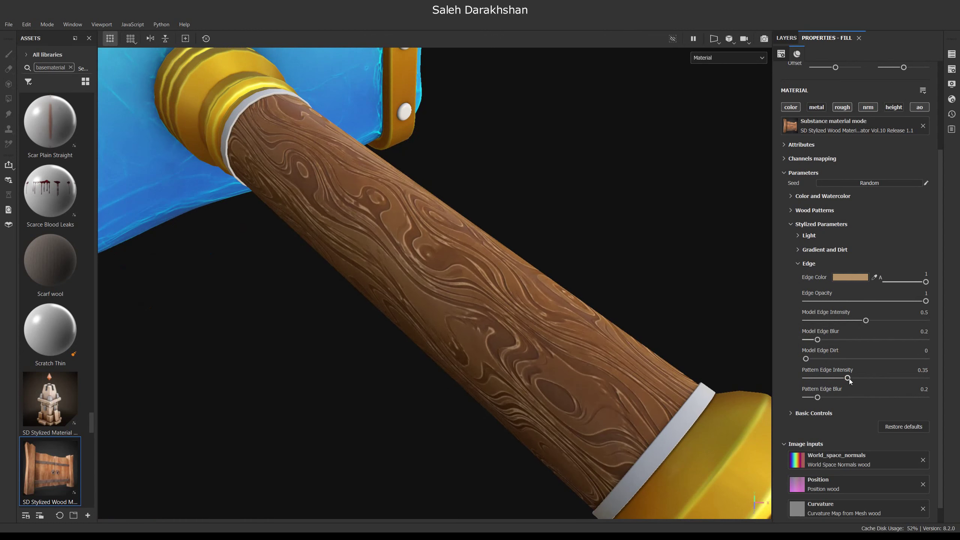
left_click_drag(851, 379, 861, 379)
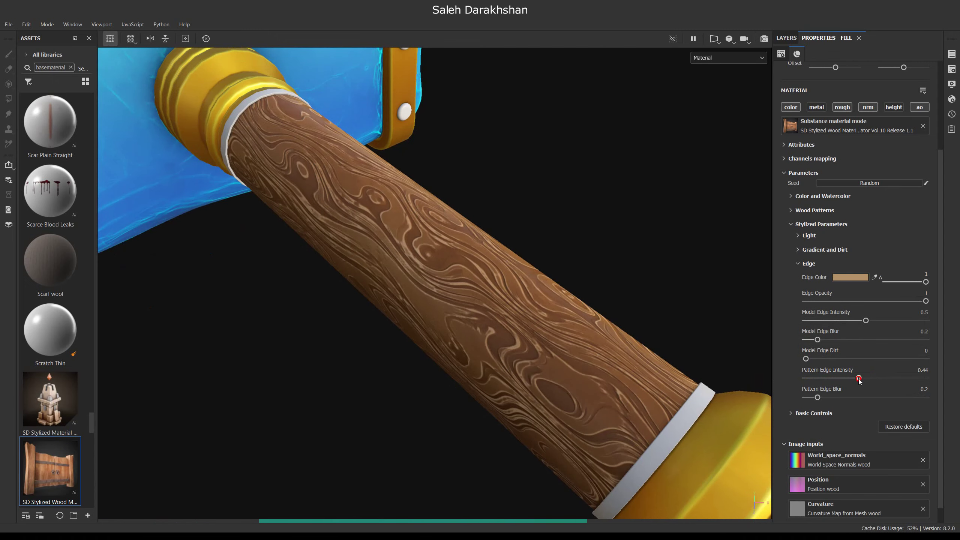
mouse_move(506, 292)
left_mouse_down("alt")
mouse_move(423, 337)
mouse_move(450, 317)
left_mouse_up("alt")
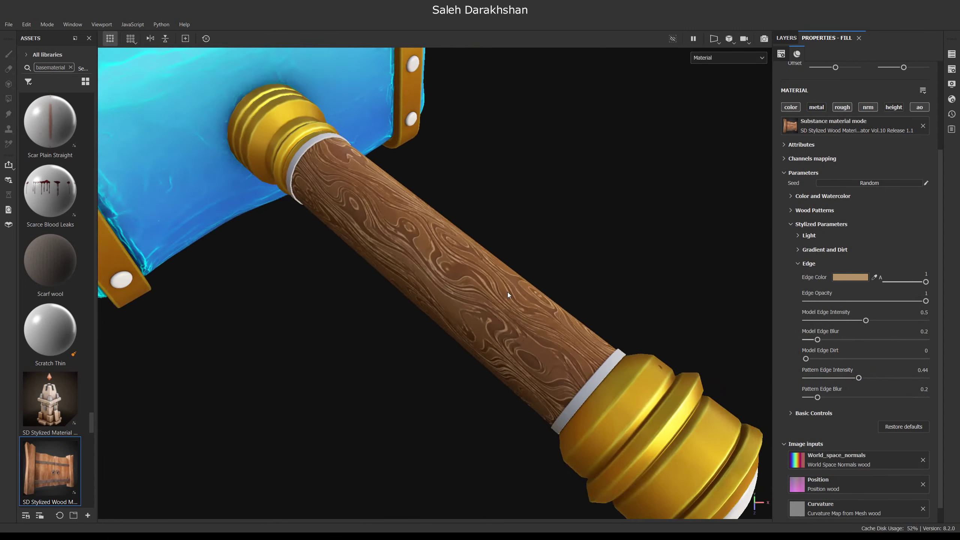
left_click(811, 264)
left_click(817, 249)
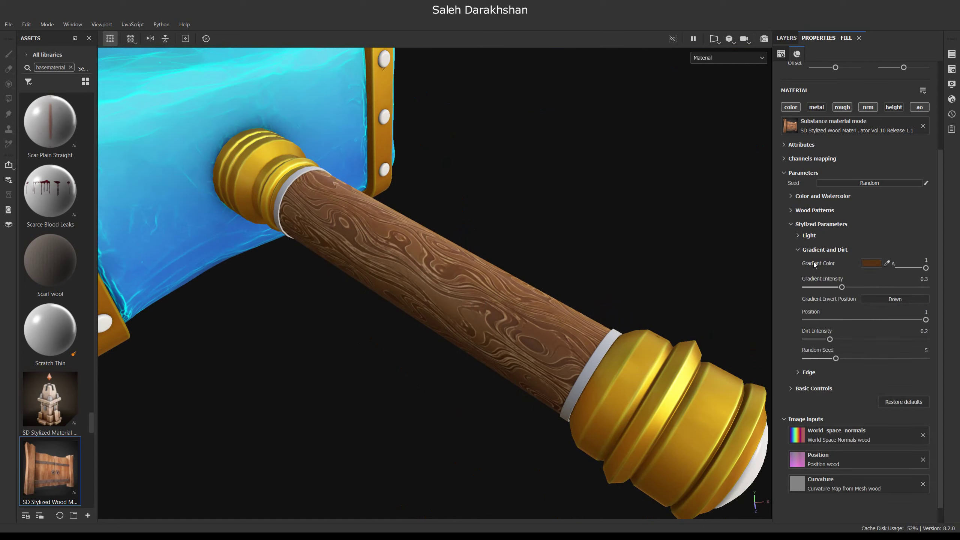
left_click_drag(760, 302, 511, 290, "alt")
left_click(809, 251)
- Give the wood a gold light tint and raise its light intensity
left_click(809, 235)
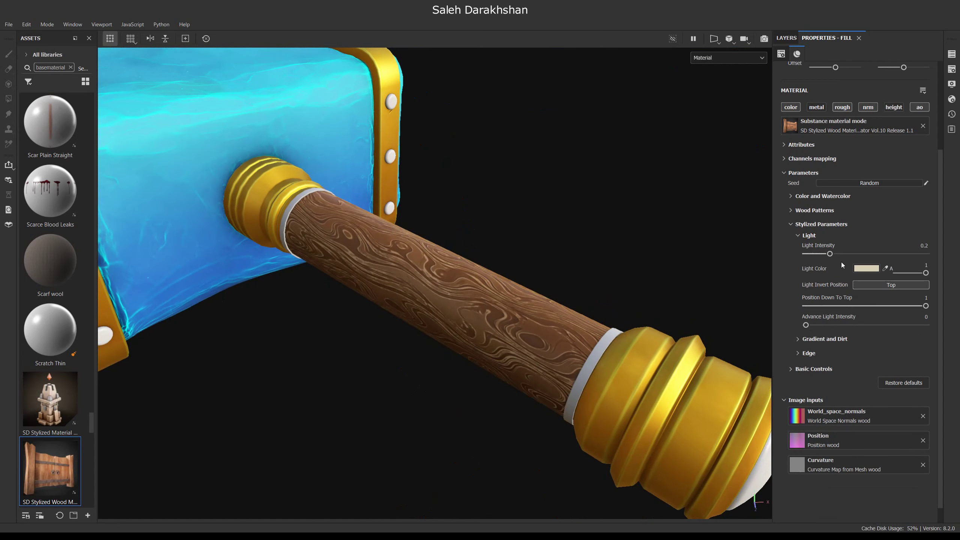
left_click(865, 271)
left_click(819, 277)
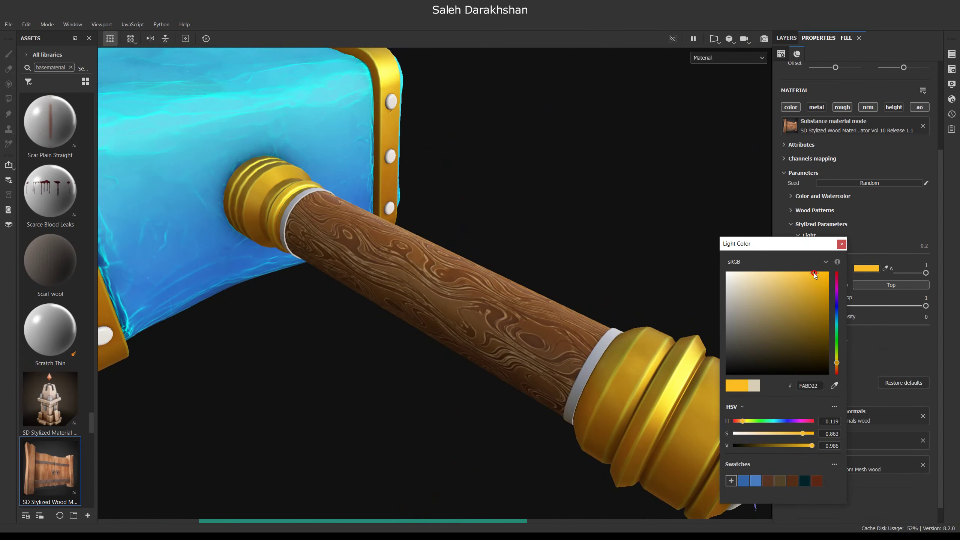
left_click(833, 253)
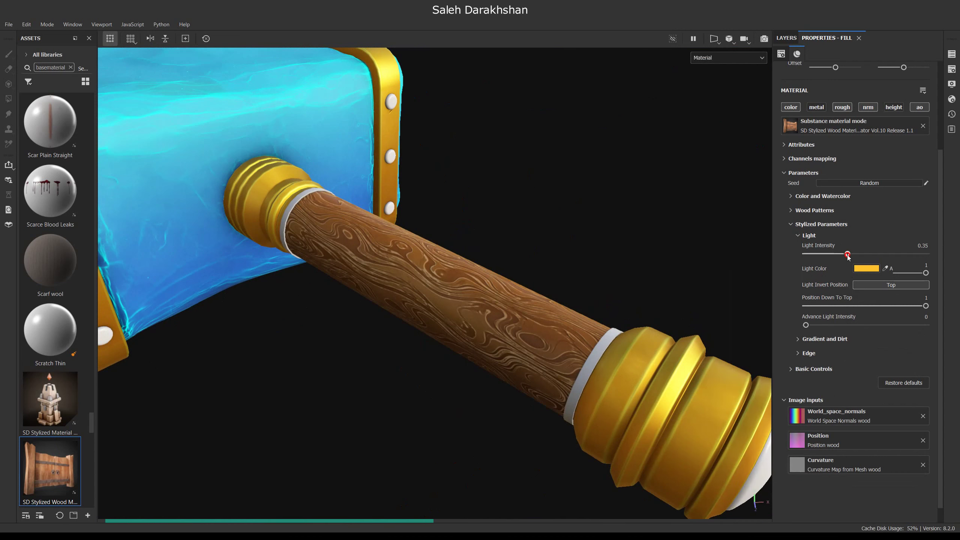
left_click_drag(831, 253, 847, 254)
left_click_drag(546, 270, 528, 300, "alt")
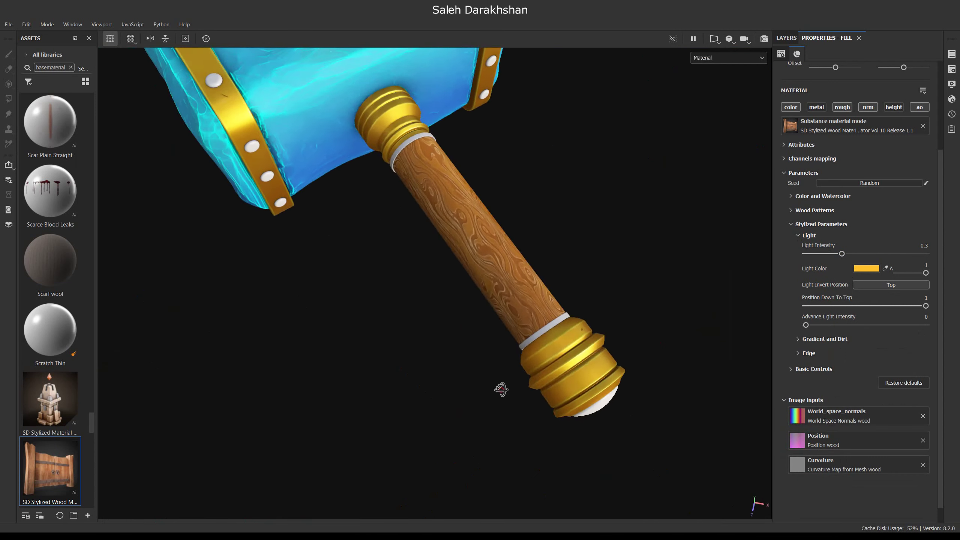
left_click(859, 268)
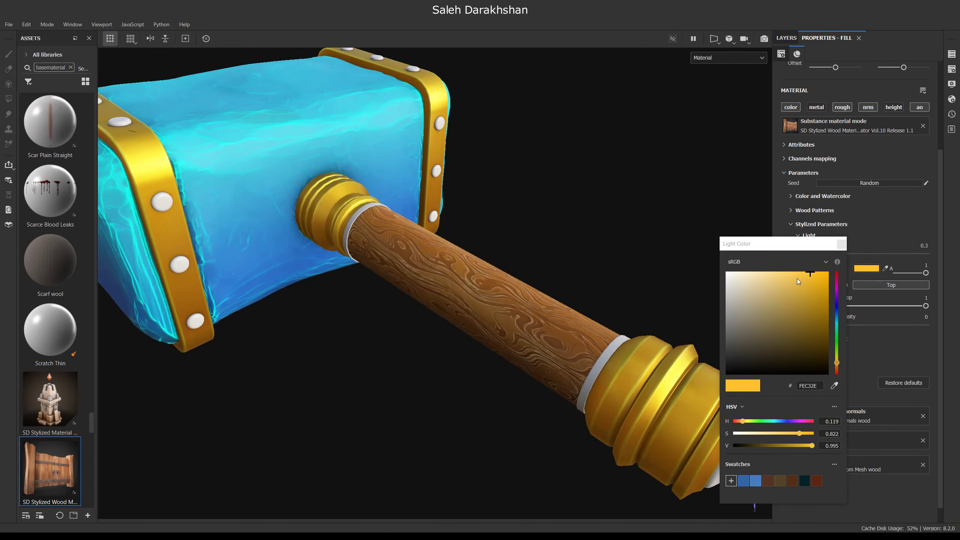
left_click(840, 243)
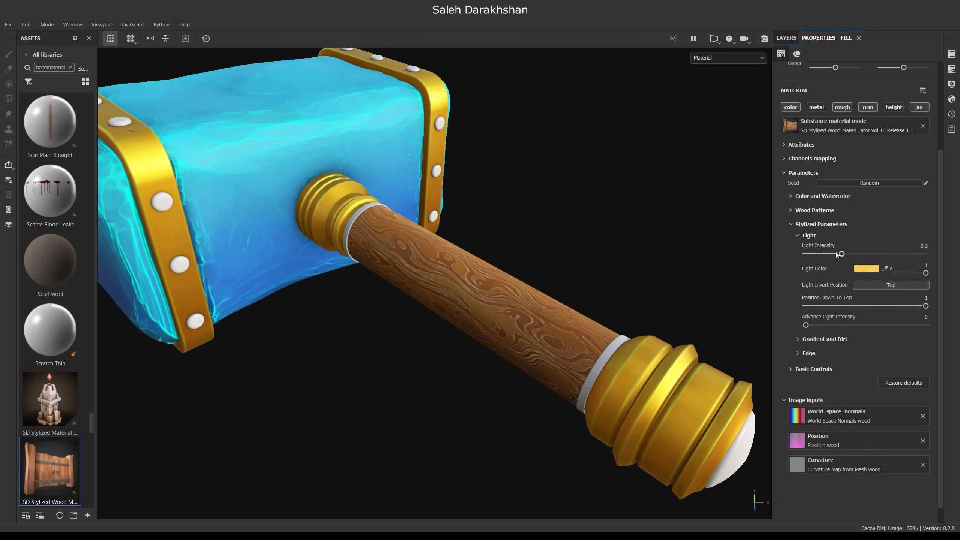
left_click(836, 254)
left_click(809, 235)
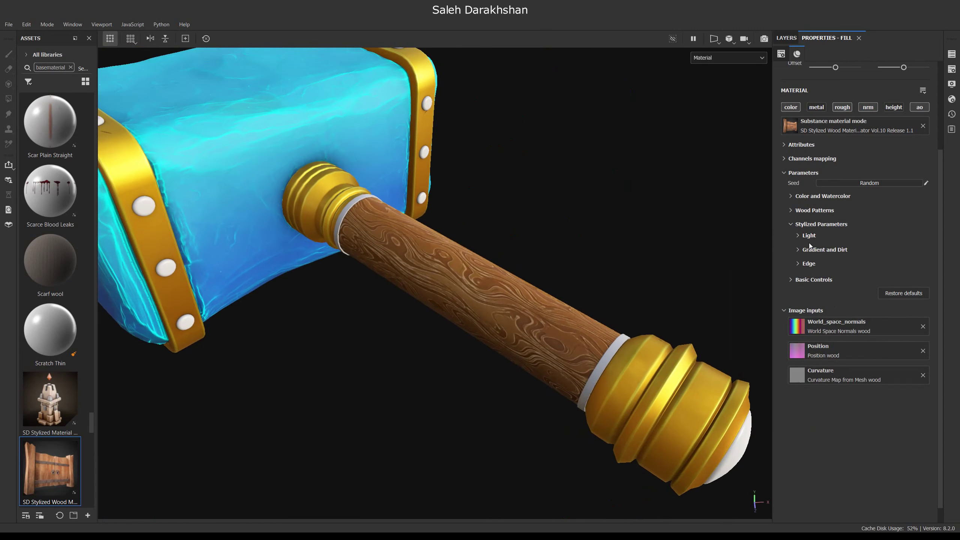
- Raise the handle's dirt to about 0.41 and pick a darker brownish gradient colour
left_click_drag(575, 238, 546, 253, "alt")
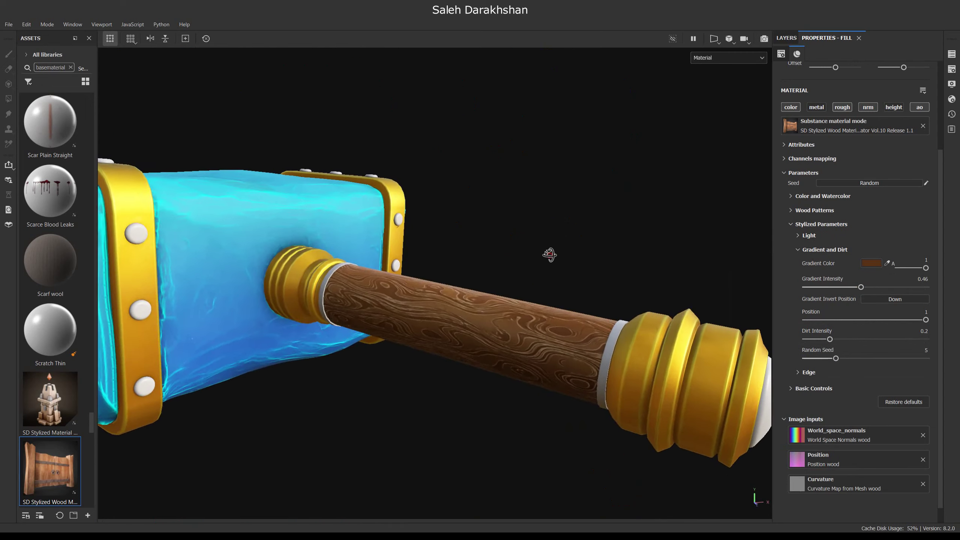
left_click_drag(856, 341, 855, 341)
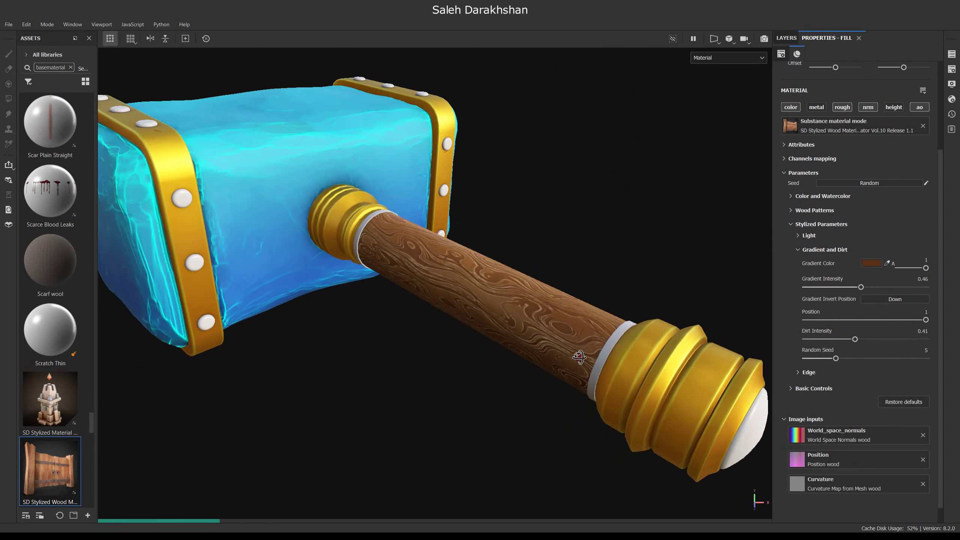
left_click(871, 263)
left_click_drag(716, 335, 759, 341)
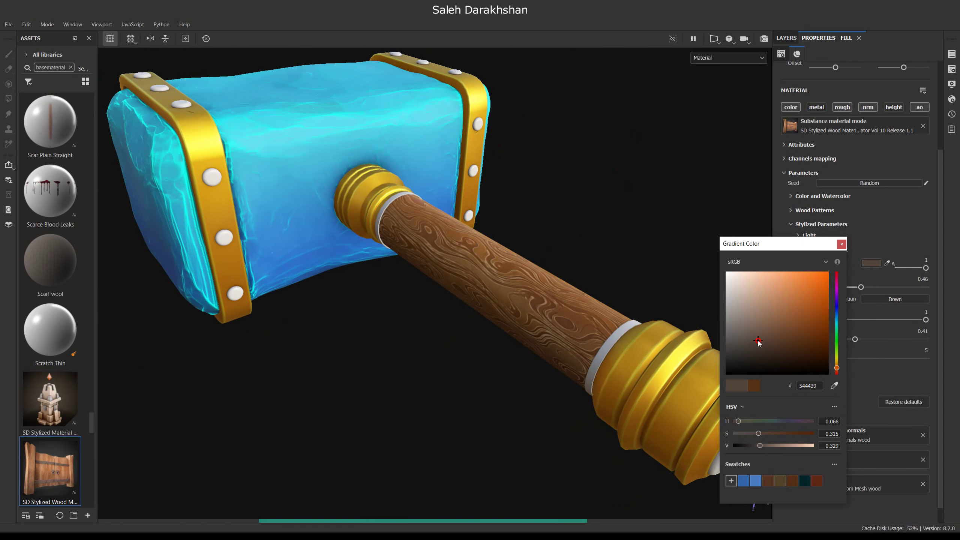
left_click(842, 243)
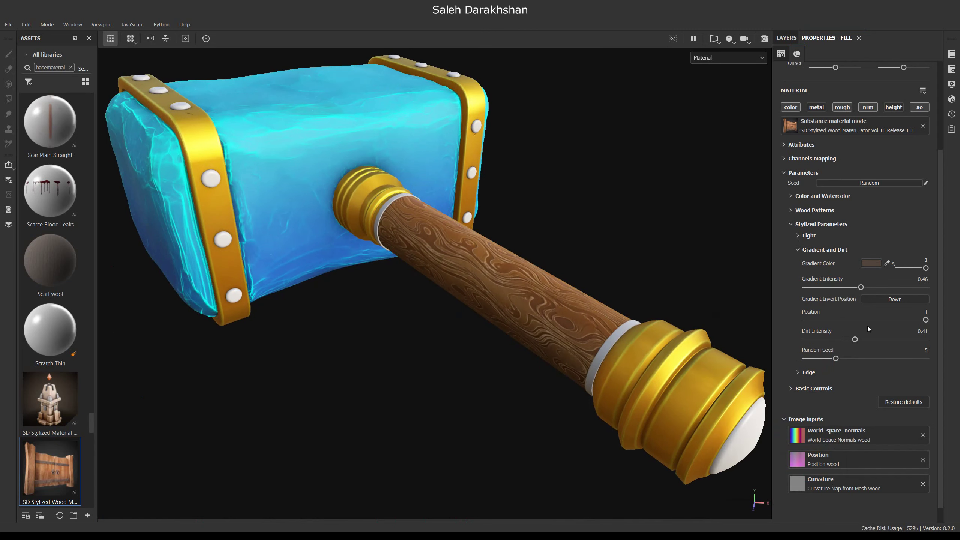
scroll(750, 308, "down", 3)
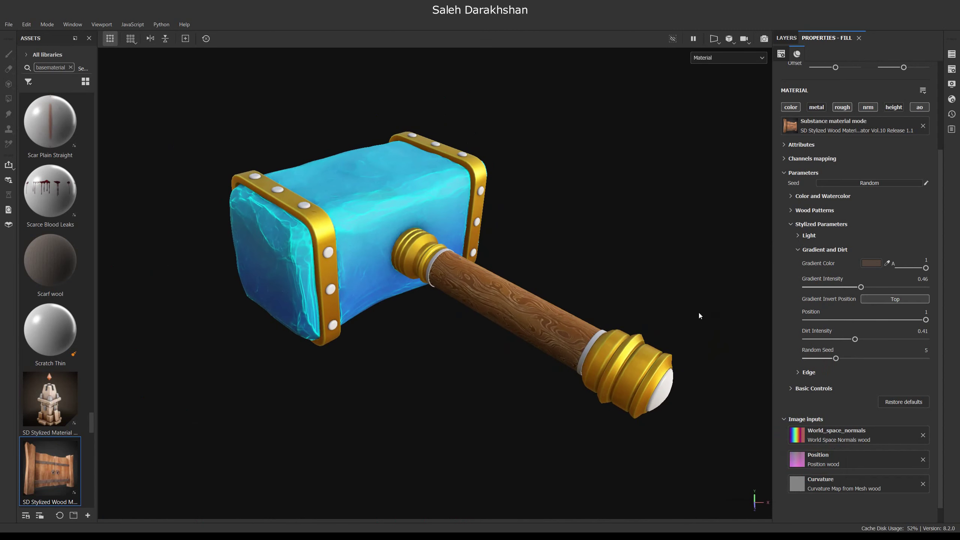
left_click(798, 250)
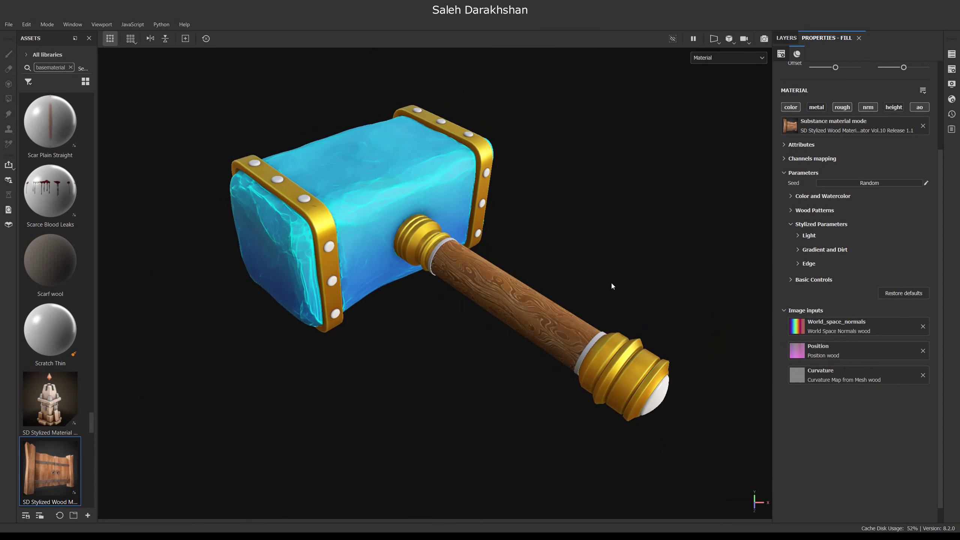
scroll(544, 357, "up", 3)
scroll(635, 351, "down", 3)
scroll(636, 351, "up", 3)
scroll(522, 311, "up", 2)
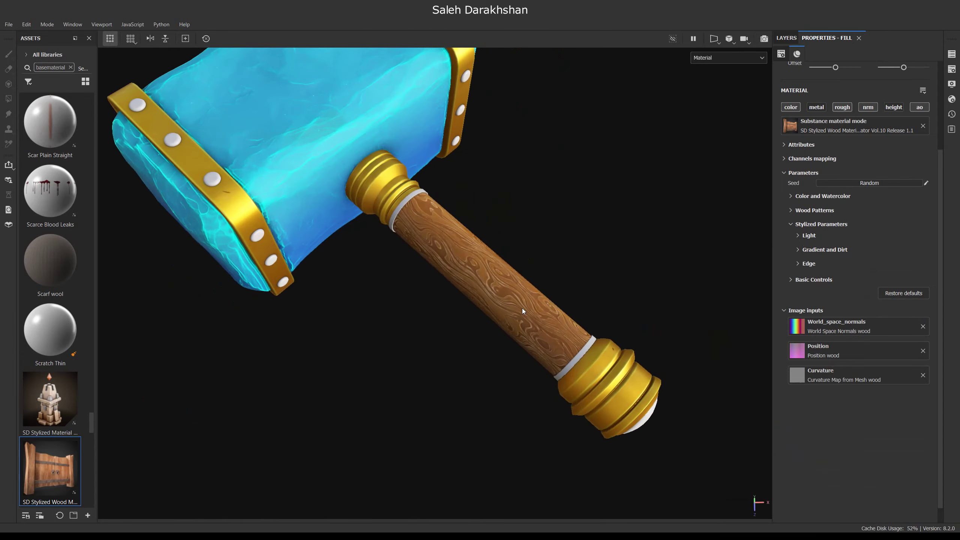
- Raise the wood handle's roughness to about 0.44
left_click(804, 281)
scroll(467, 229, "up", 5)
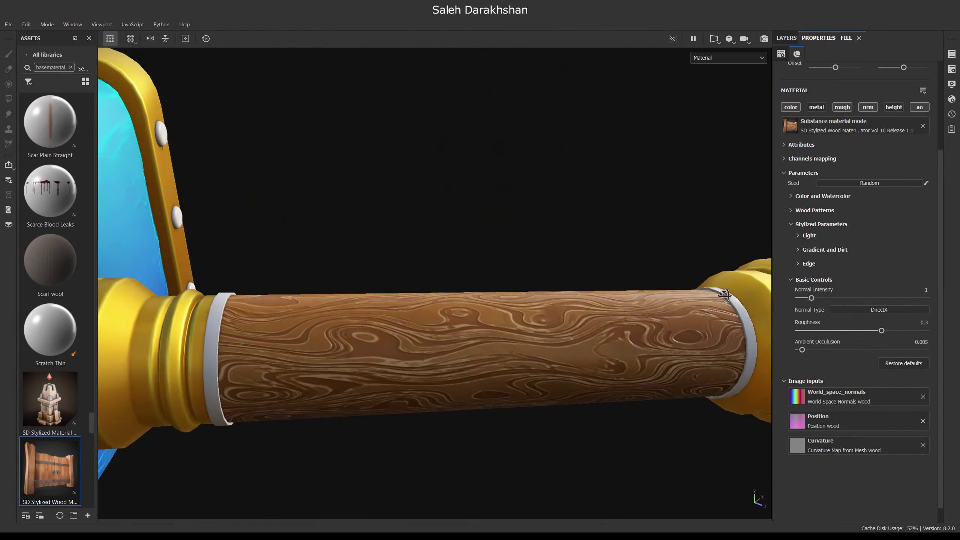
left_click_drag(467, 229, 625, 334, "alt")
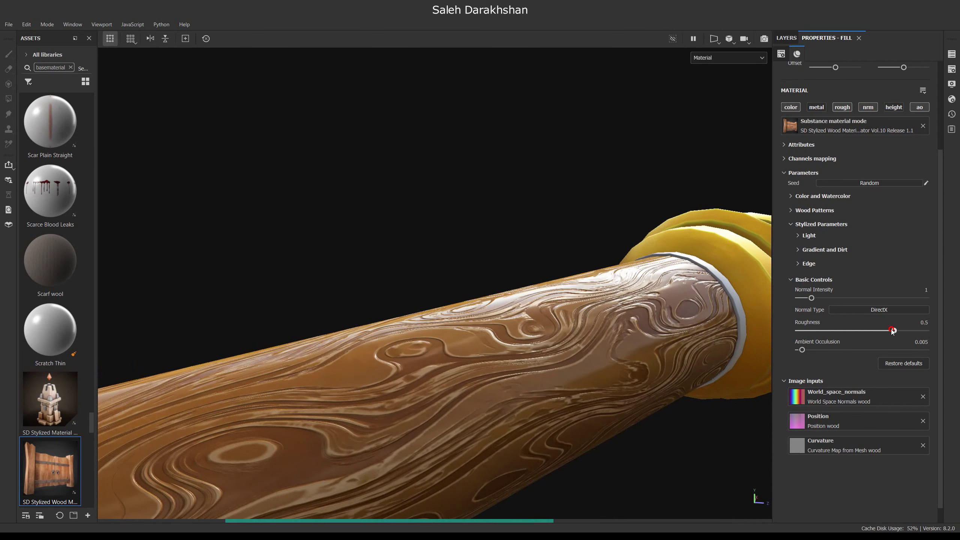
left_click_drag(892, 330, 888, 331)
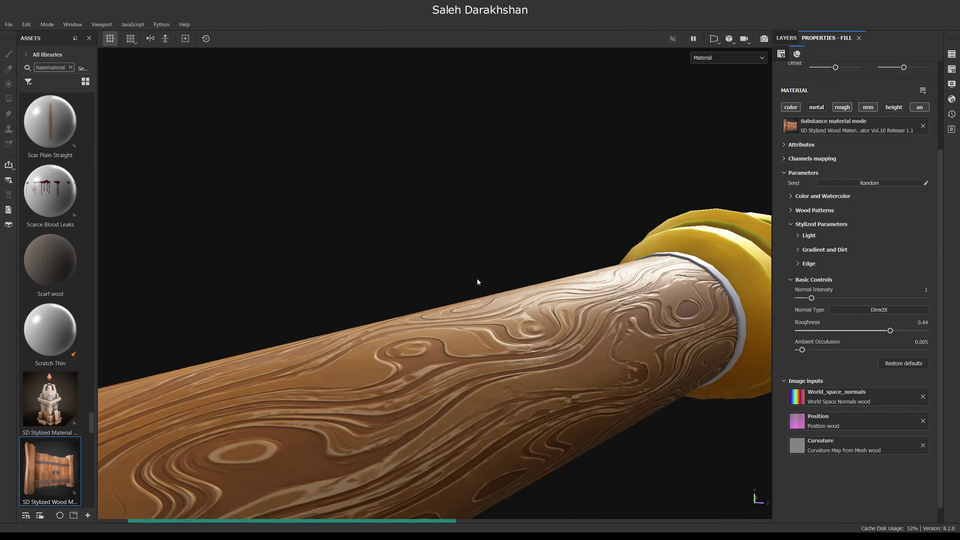
scroll(477, 282, "down", 5)
mouse_move(563, 278)
left_mouse_down("alt")
mouse_move(557, 250)
mouse_move(759, 240)
left_mouse_up("alt")
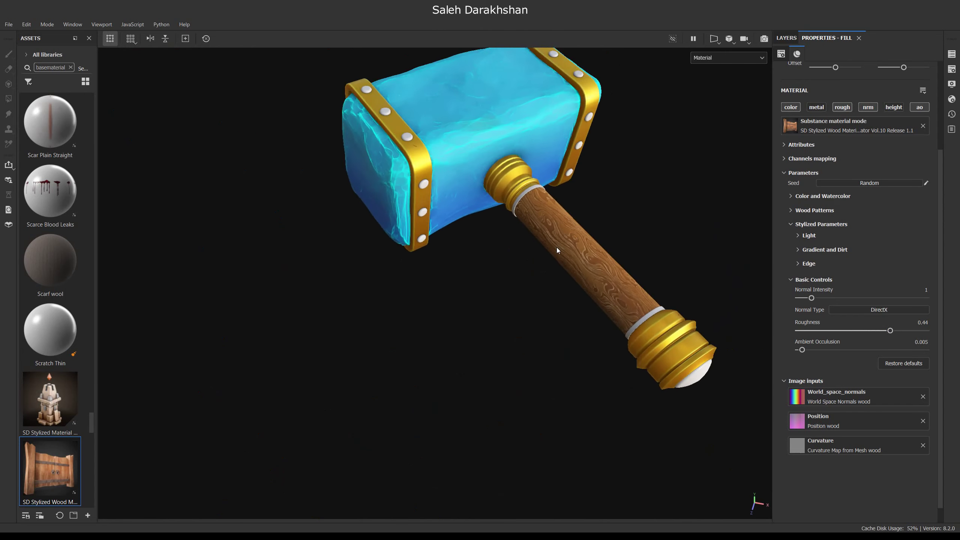
left_click(804, 280)
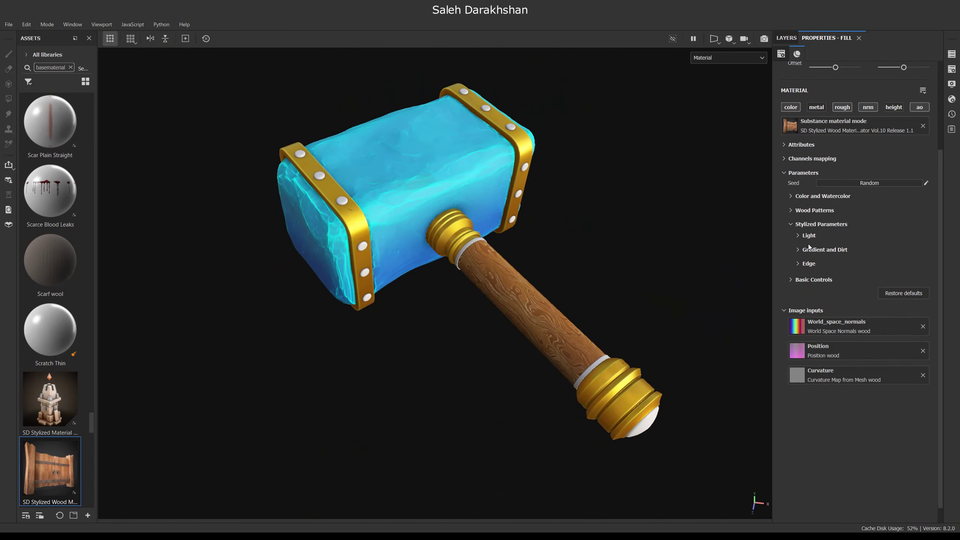
- Set the wood Pattern Random Seed to 4, then drop SD Stylized Material onto the rivets
left_click(803, 210)
key("f")
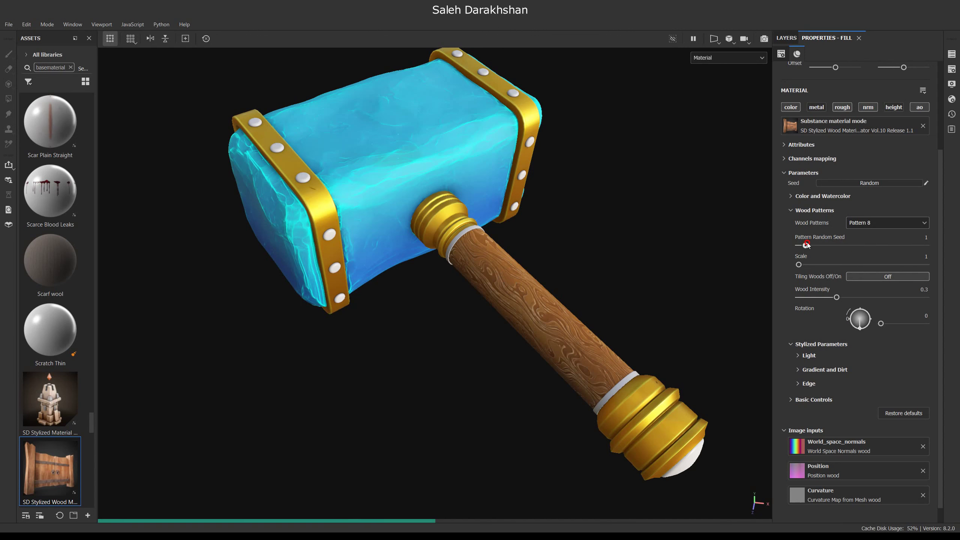
left_click_drag(806, 245, 816, 245)
scroll(547, 359, "up", 3)
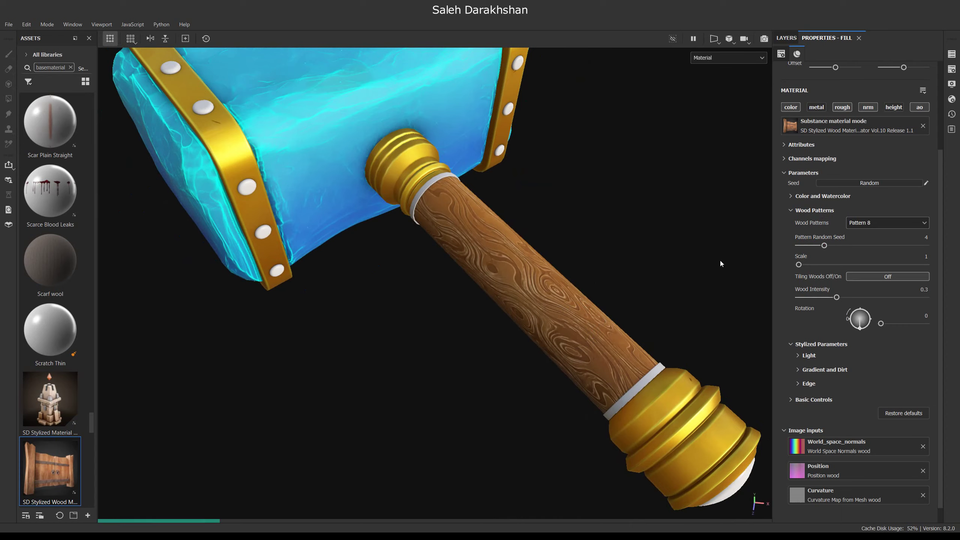
scroll(611, 294, "down", 3)
scroll(593, 337, "down", 3)
scroll(634, 285, "up", 6)
scroll(574, 282, "down", 3)
left_click(809, 211)
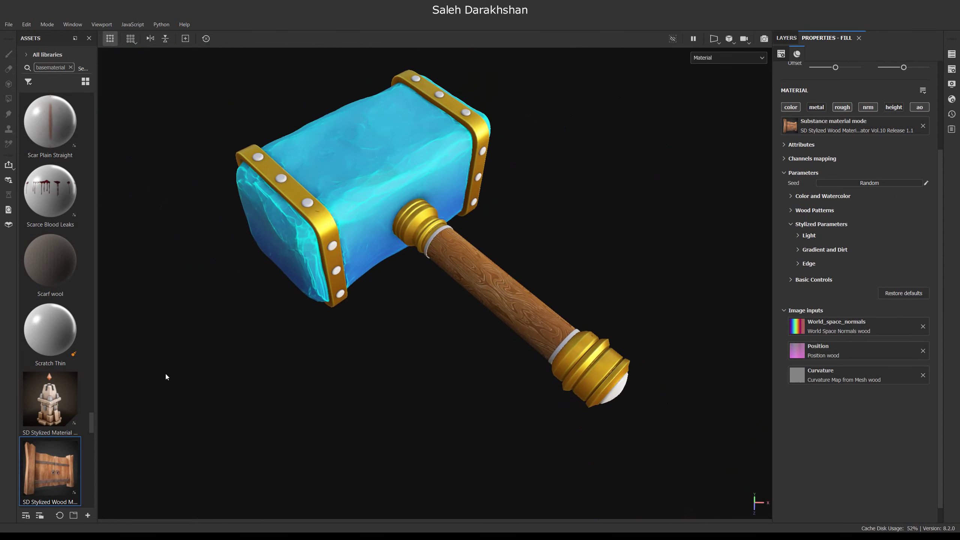
left_click_drag(41, 394, 332, 247)
- Make the rivet material Metallic with grey base and second colours
scroll(338, 252, "up", 3)
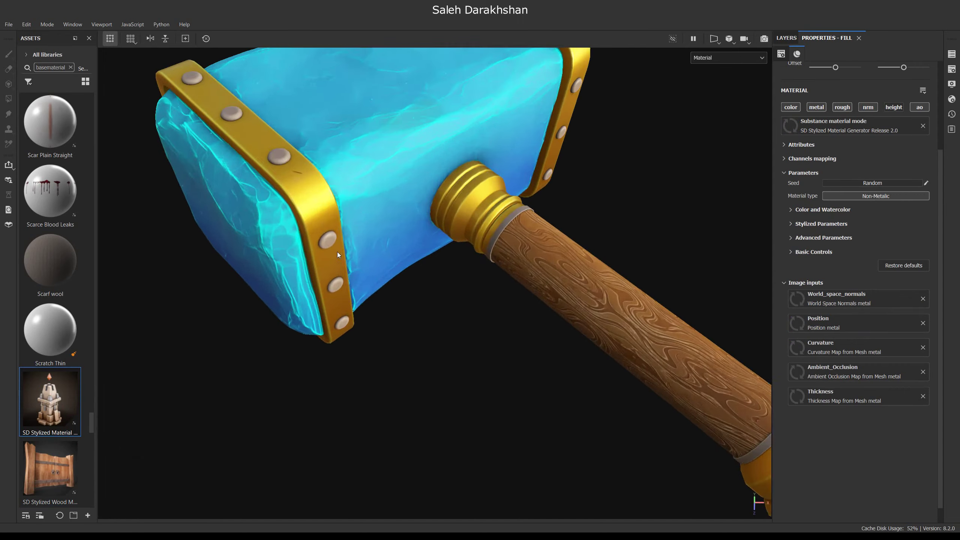
scroll(328, 232, "up", 3)
left_click(875, 195)
left_click(853, 208)
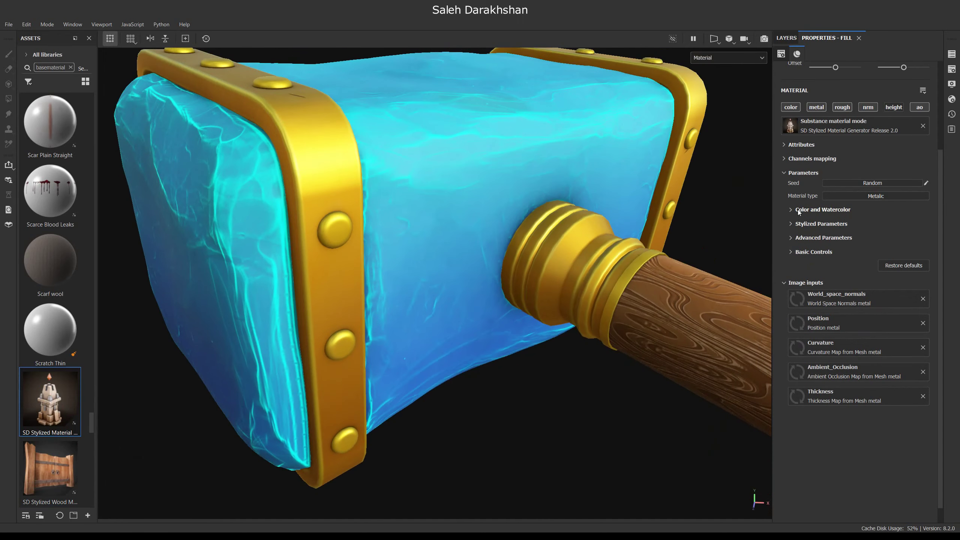
left_click(795, 210)
left_click(856, 226)
left_click(726, 301)
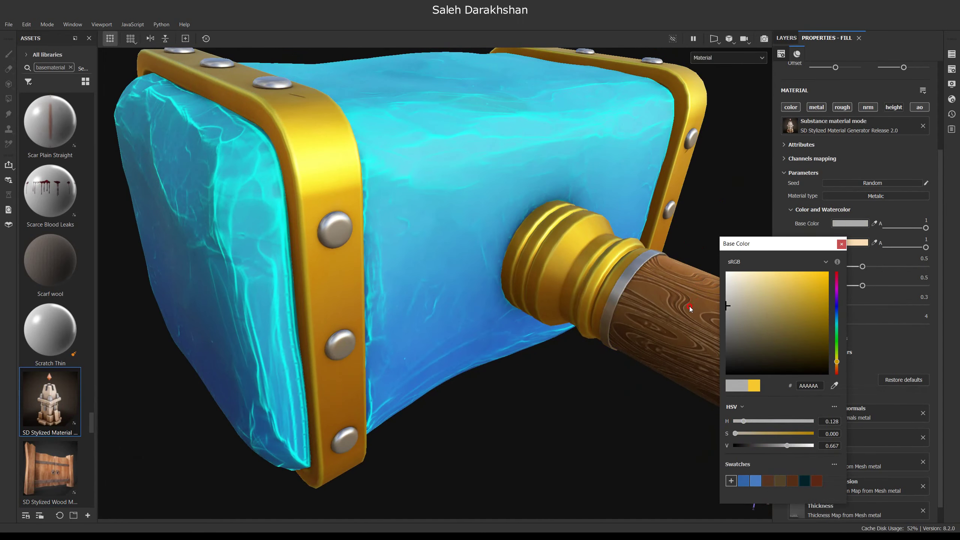
left_click(857, 242)
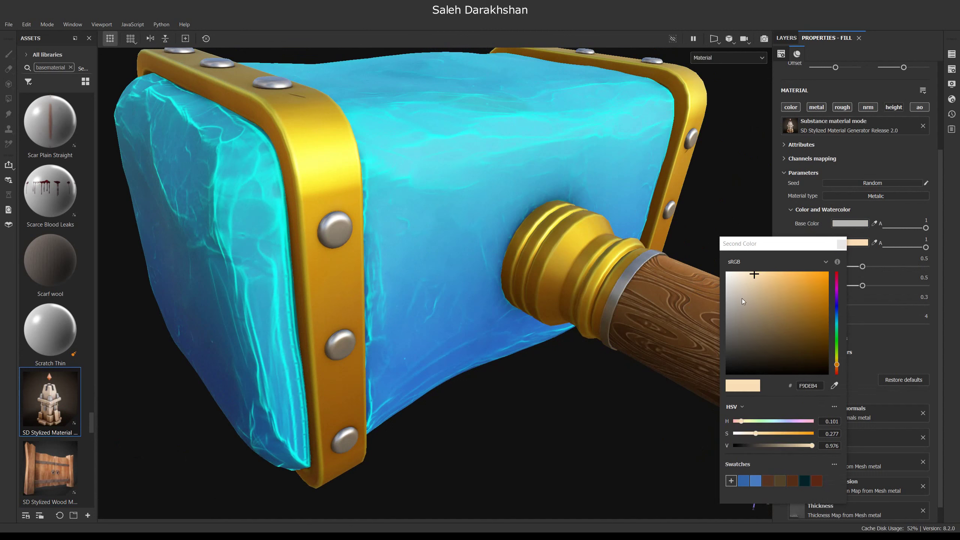
left_click(870, 234)
left_click_drag(450, 257, 720, 285, "alt")
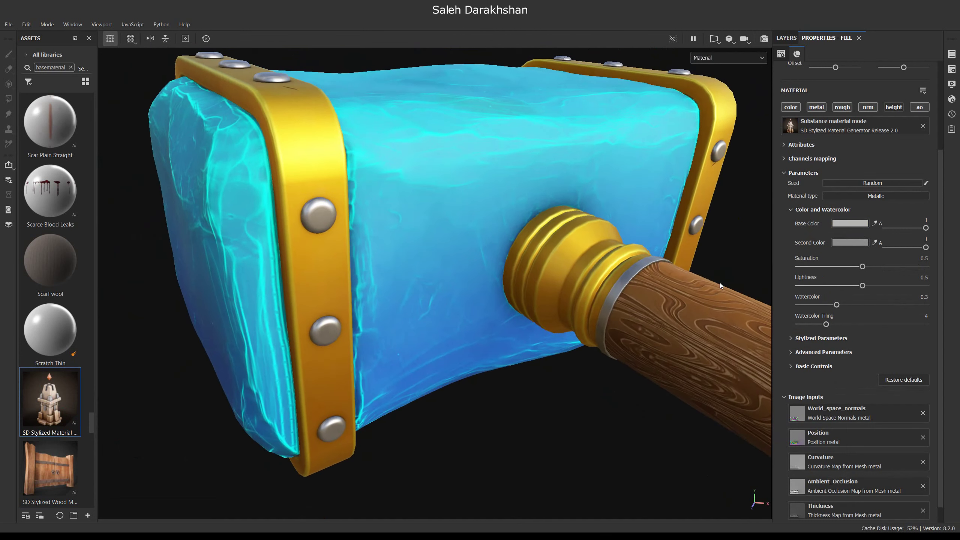
left_click(807, 211)
- Set the rivets' roughness intensity to -0.1 and metallic to 0.9
left_click(813, 251)
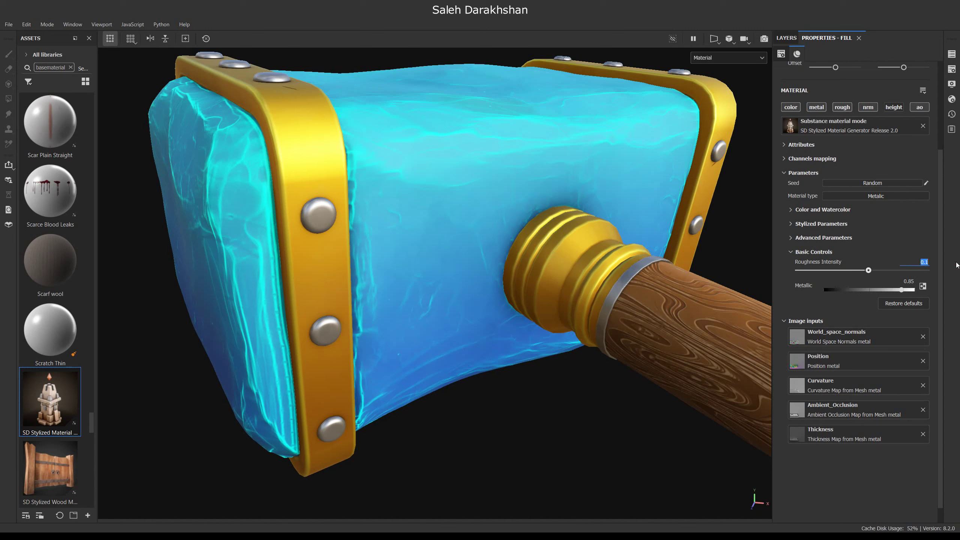
key("Return")
scroll(688, 266, "up", 2)
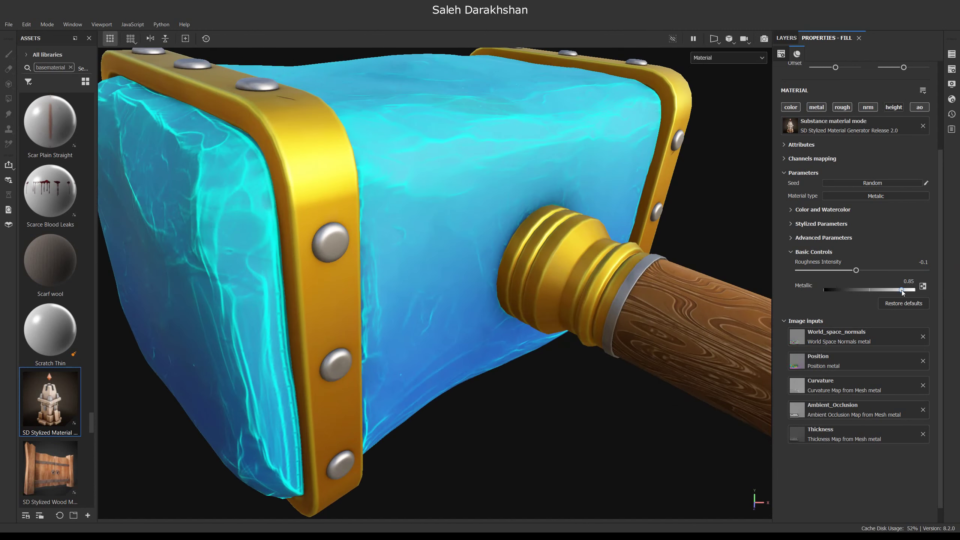
mouse_move(492, 288)
left_mouse_down("alt")
mouse_move(406, 300)
mouse_move(567, 333)
left_mouse_up("alt")
scroll(407, 300, "down", 3)
scroll(678, 354, "up", 2)
left_click_drag(678, 354, 332, 289, "alt")
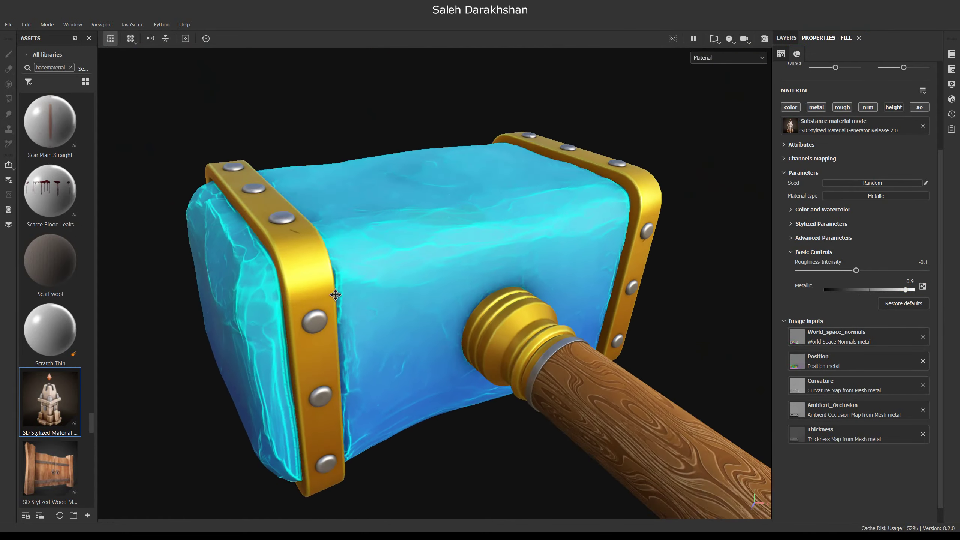
scroll(333, 289, "up", 2)
left_click(812, 251)
- Reveal the rivets' Advanced Parameters scratches settings and reframe the whole hammer
left_click(821, 238)
left_click(814, 262)
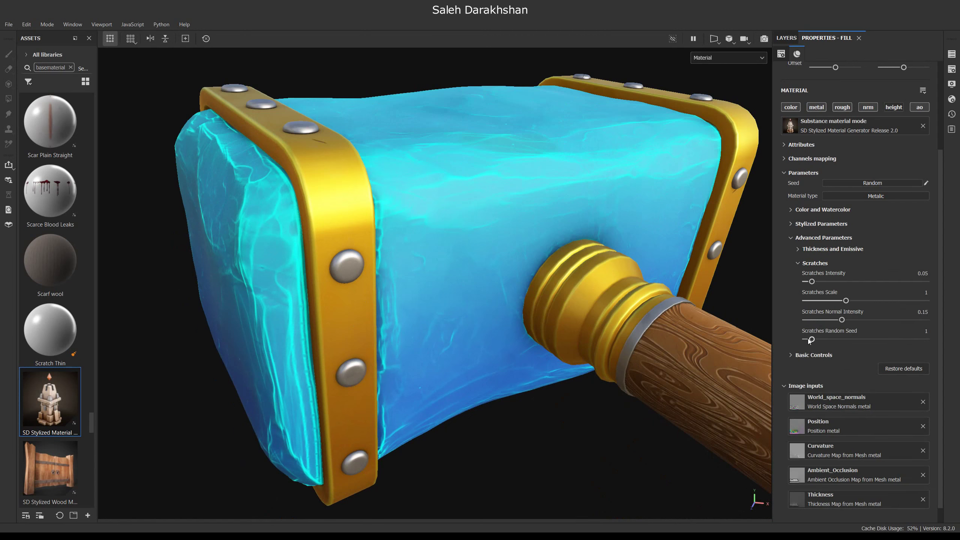
mouse_move(498, 288)
left_mouse_down("alt")
mouse_move(438, 321)
mouse_move(497, 345)
mouse_move(450, 381)
mouse_move(495, 326)
mouse_move(429, 343)
mouse_move(577, 331)
mouse_move(440, 310)
mouse_move(619, 358)
left_mouse_up("alt")
middle_click_drag(619, 358, 533, 344, "alt")
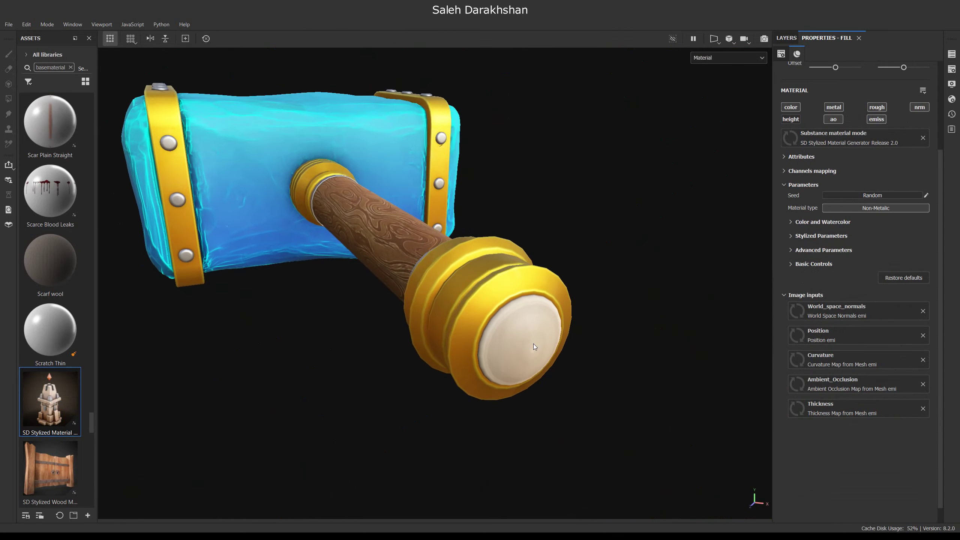
- Set the end cap's Thickness Color to cyan and Emissive Intensity to 1
left_click(806, 250)
left_click(810, 275)
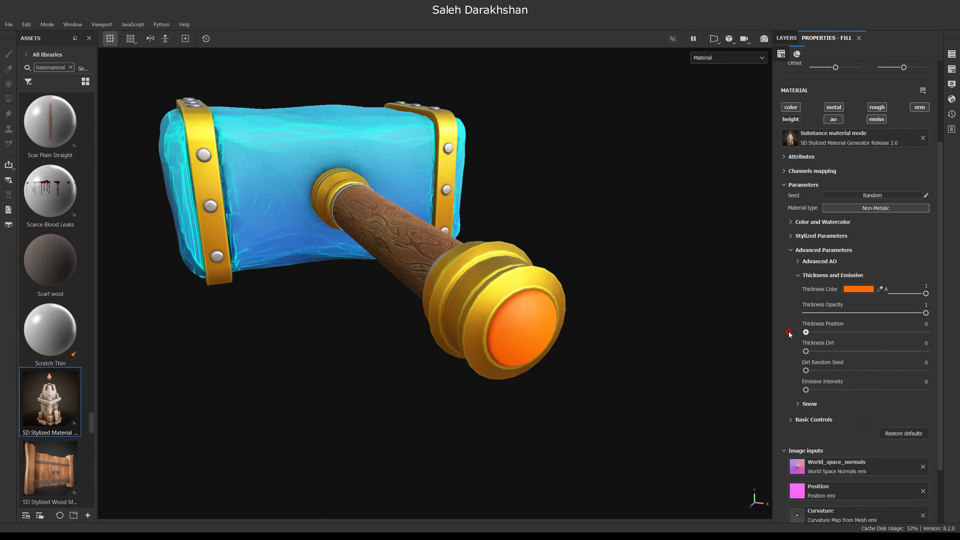
left_click(858, 289)
left_click(835, 328)
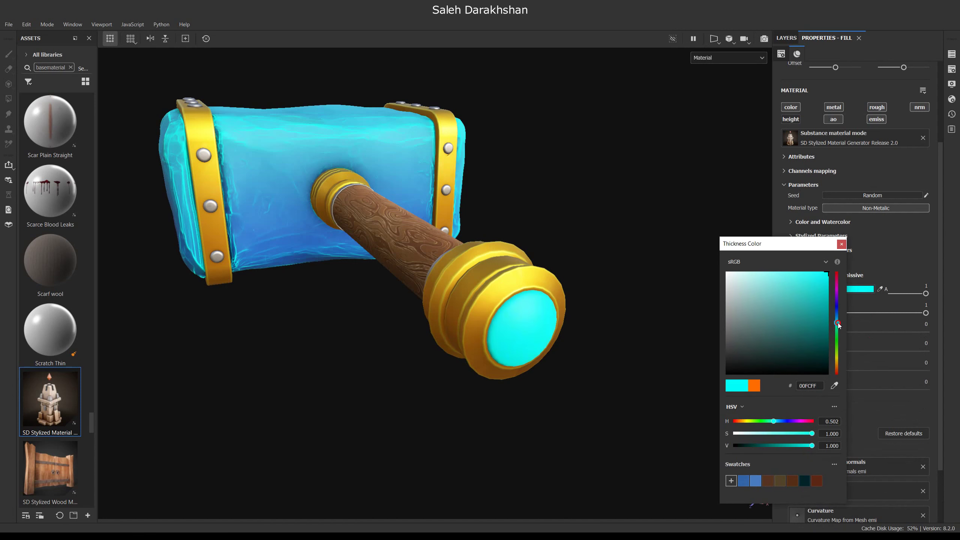
left_click_drag(838, 323, 836, 321)
mouse_move(531, 305)
left_mouse_down("alt")
mouse_move(472, 284)
mouse_move(472, 308)
mouse_move(486, 265)
mouse_move(510, 294)
mouse_move(571, 320)
left_mouse_up("alt")
left_click(840, 243)
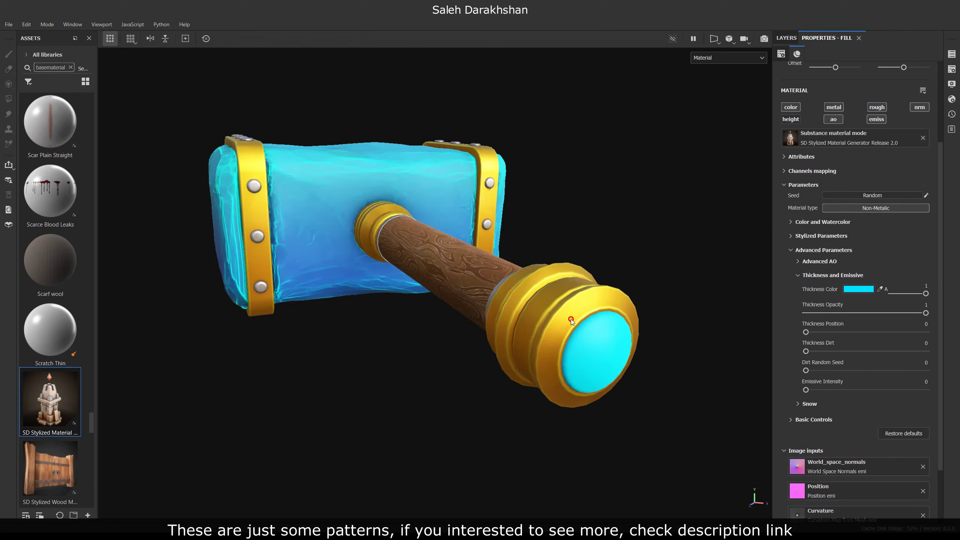
left_click_drag(813, 391, 925, 390)
mouse_move(471, 315)
left_mouse_down("alt")
mouse_move(520, 331)
mouse_move(604, 315)
mouse_move(442, 365)
mouse_move(435, 326)
mouse_move(497, 364)
mouse_move(306, 279)
mouse_move(493, 335)
mouse_move(422, 322)
mouse_move(482, 349)
mouse_move(462, 343)
mouse_move(640, 306)
mouse_move(302, 273)
mouse_move(475, 328)
mouse_move(426, 140)
mouse_move(680, 283)
mouse_move(751, 256)
mouse_move(438, 323)
mouse_move(378, 287)
mouse_move(300, 298)
mouse_move(210, 244)
mouse_move(449, 306)
left_mouse_up("alt")
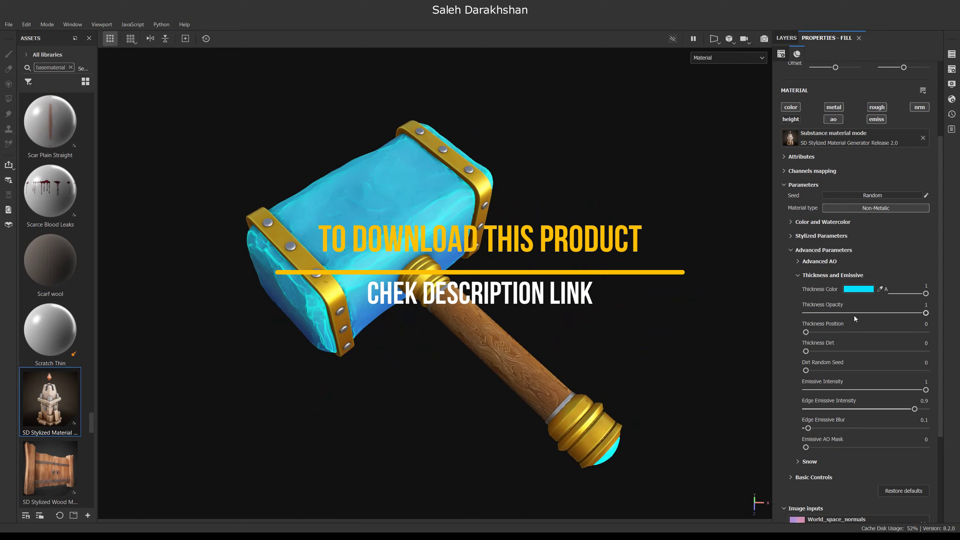
left_click(809, 274)
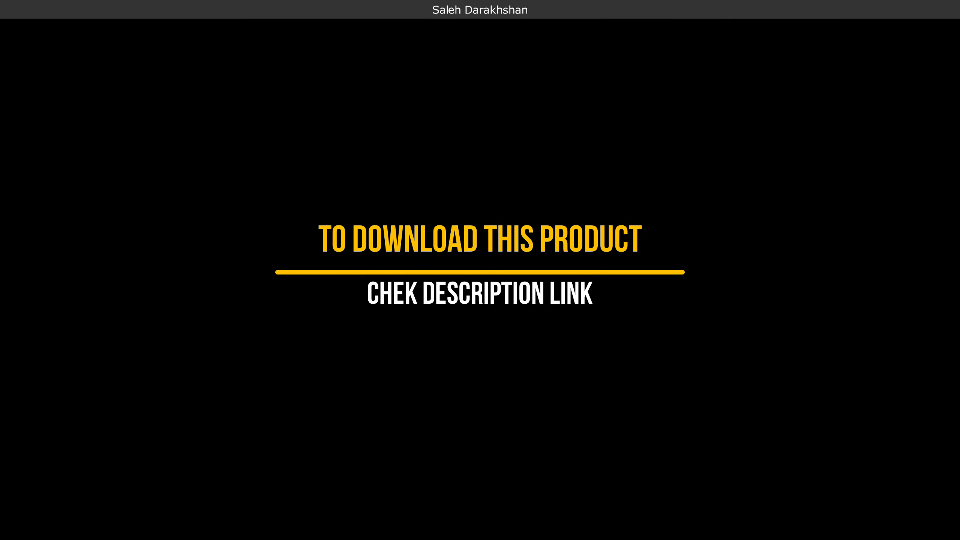